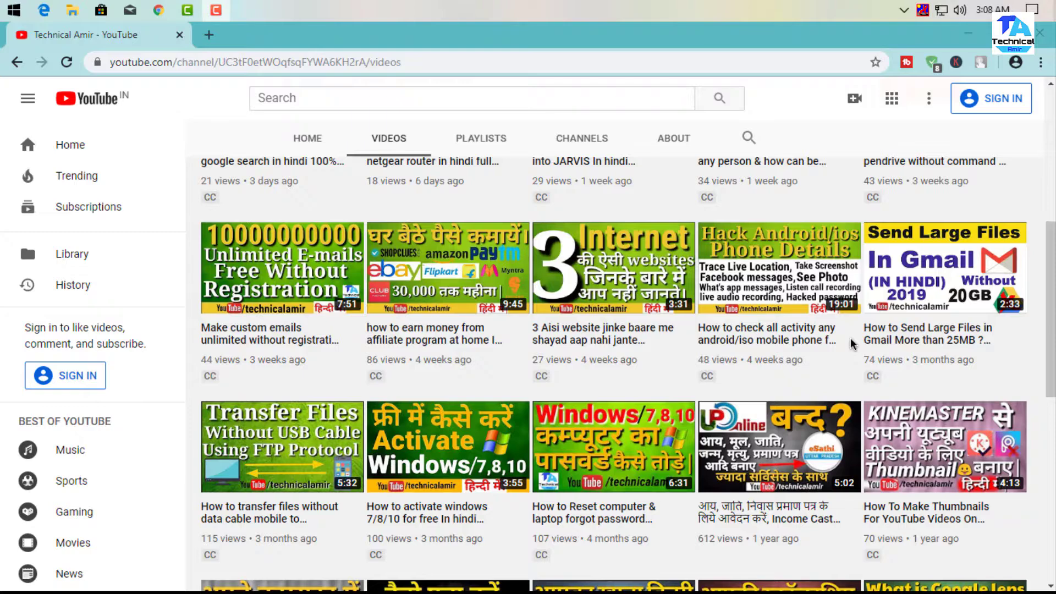
{"action": "scroll", "coordinate": [851, 344], "scroll_direction": "down", "scroll_amount": 4}
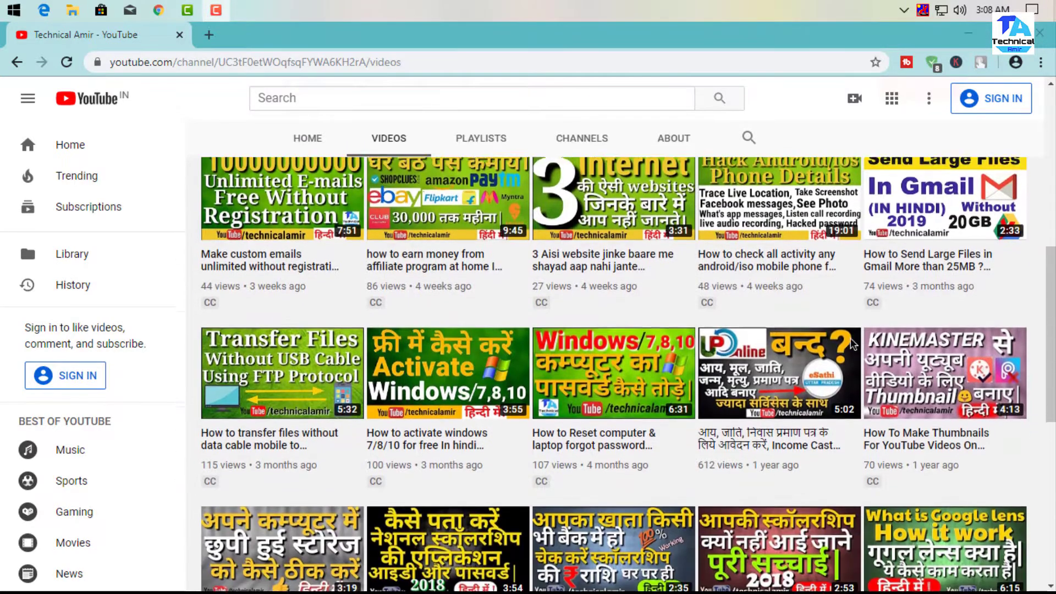
{"action": "scroll", "coordinate": [851, 344], "scroll_direction": "up", "scroll_amount": 4}
{"action": "scroll", "coordinate": [851, 344], "scroll_direction": "up", "scroll_amount": 1}
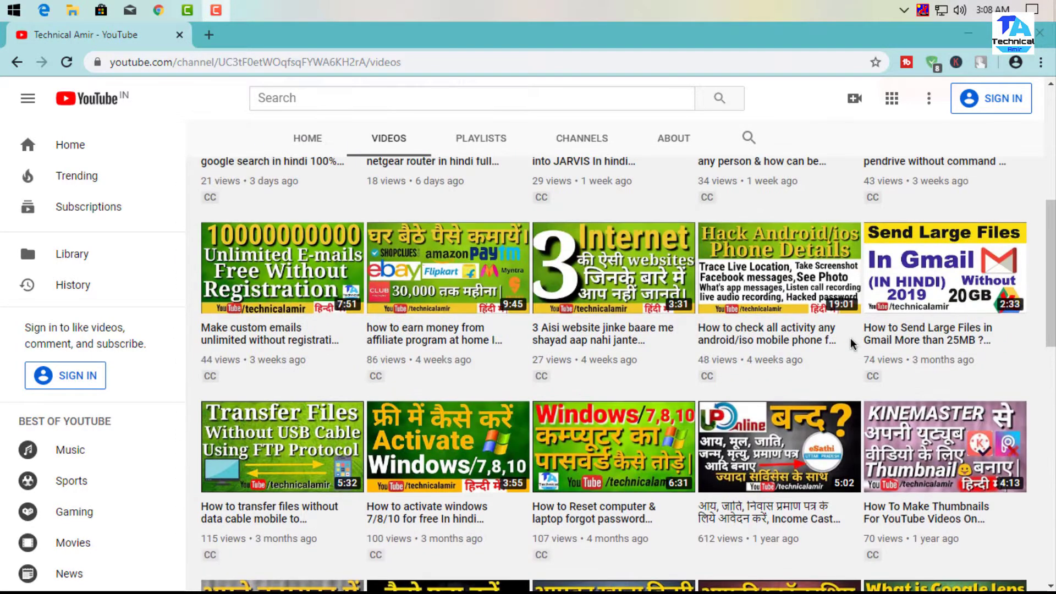
{"action": "scroll", "coordinate": [851, 344], "scroll_direction": "up", "scroll_amount": 6}
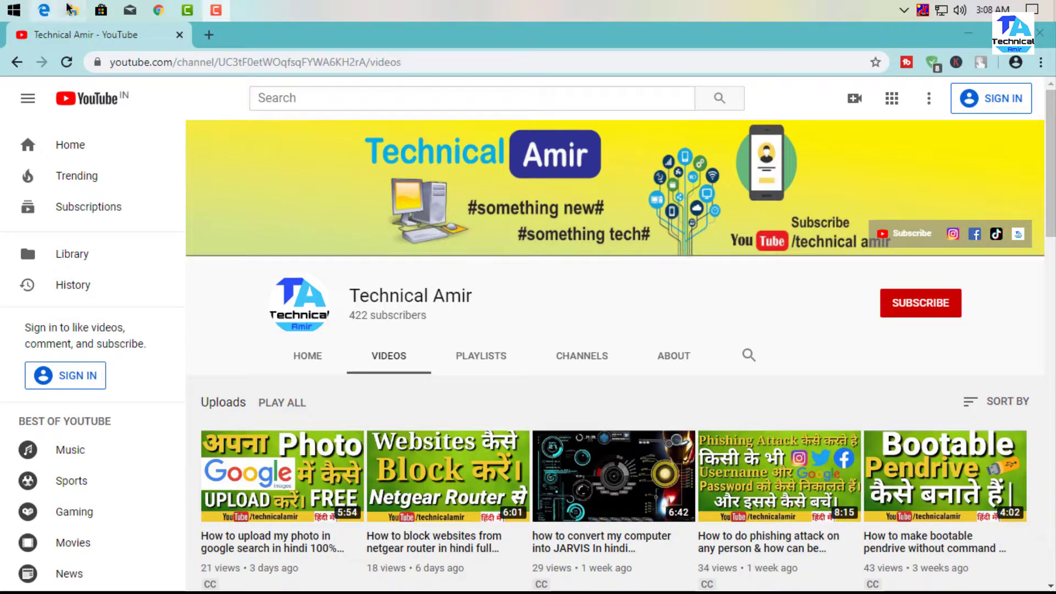
Search Google for "disk drill" in a new tab and open the cleverfiles.com Free Data Recovery Software result.
{"action": "left_click", "coordinate": [209, 34]}
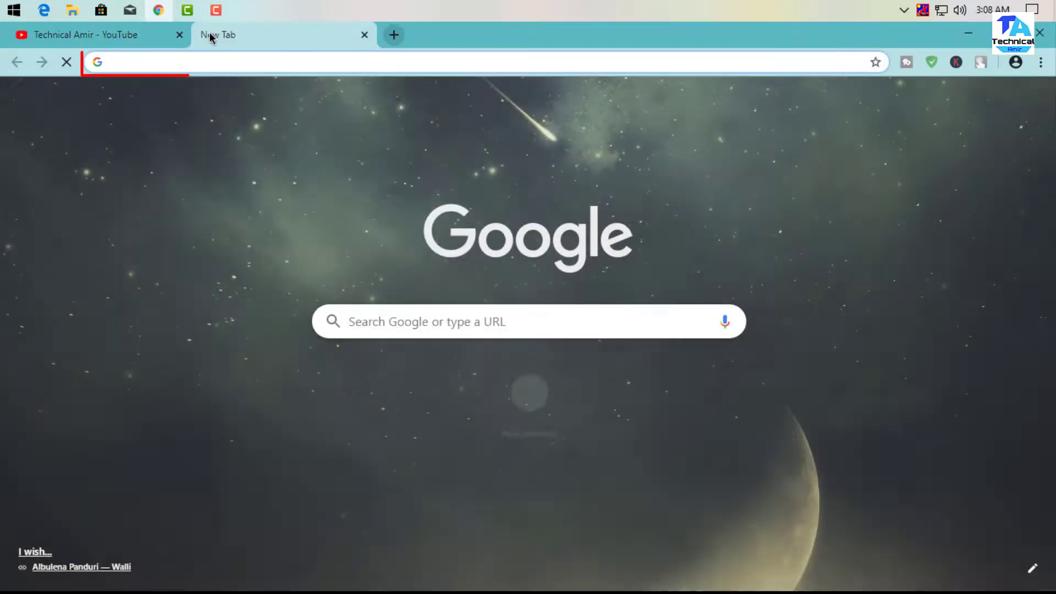
{"action": "type", "text": "disk drill"}
{"action": "key", "text": "Return"}
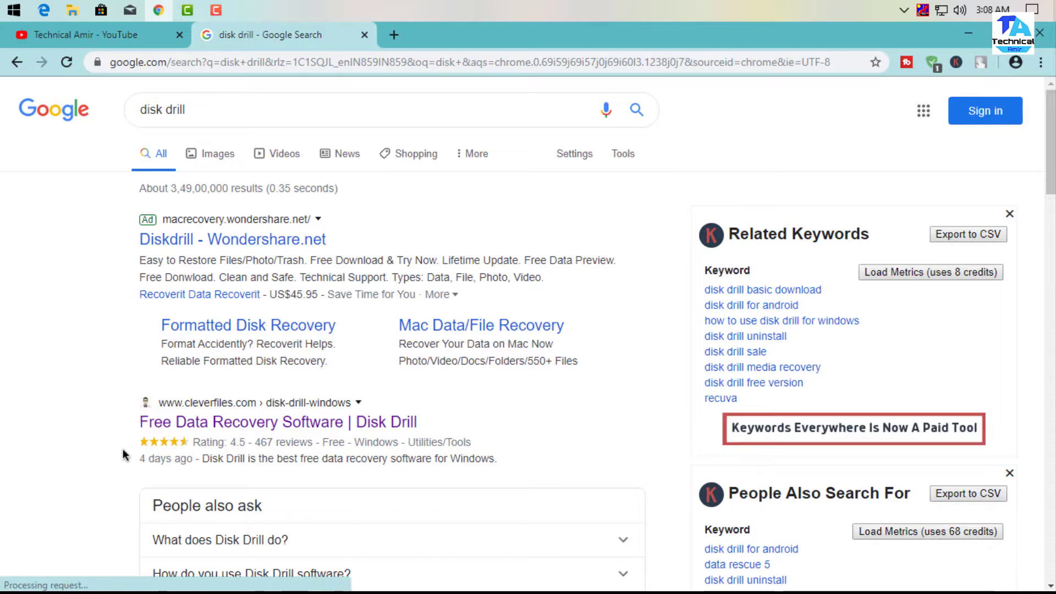
{"action": "left_click", "coordinate": [172, 427]}
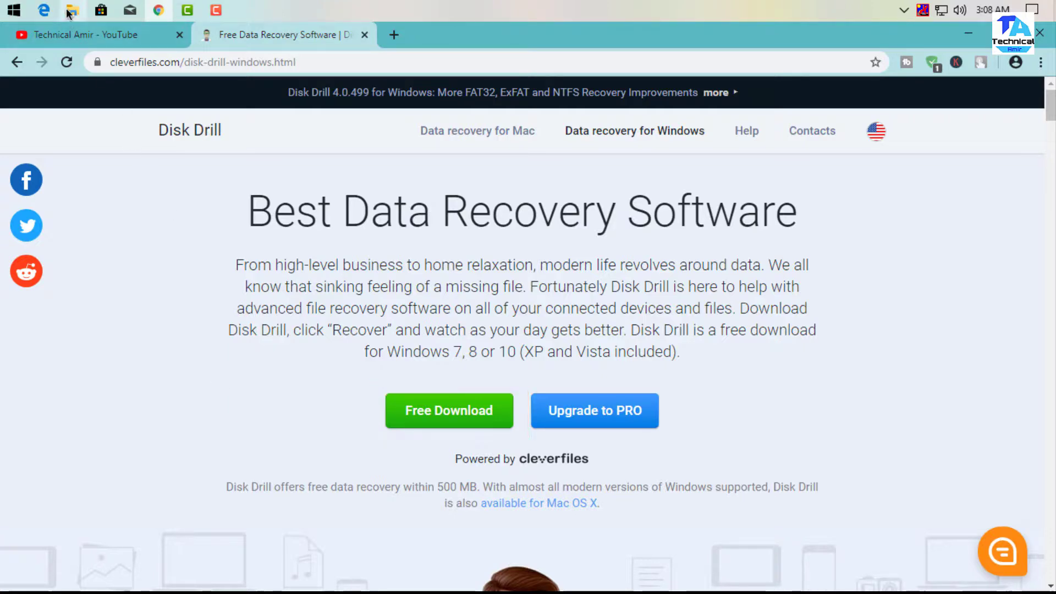
Run the disk-drill-win installer from the Programs folder in Downloads, install Disk Drill, and close the setup.
{"action": "key", "text": "super+e"}
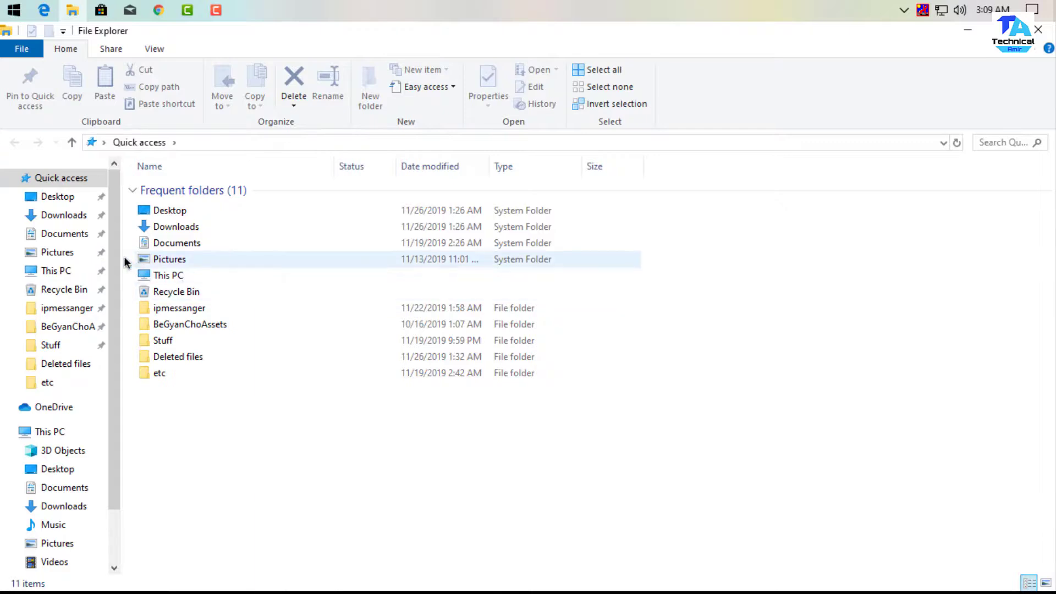
{"action": "left_click", "coordinate": [179, 228]}
{"action": "double_click", "coordinate": [179, 228]}
{"action": "double_click", "coordinate": [207, 215]}
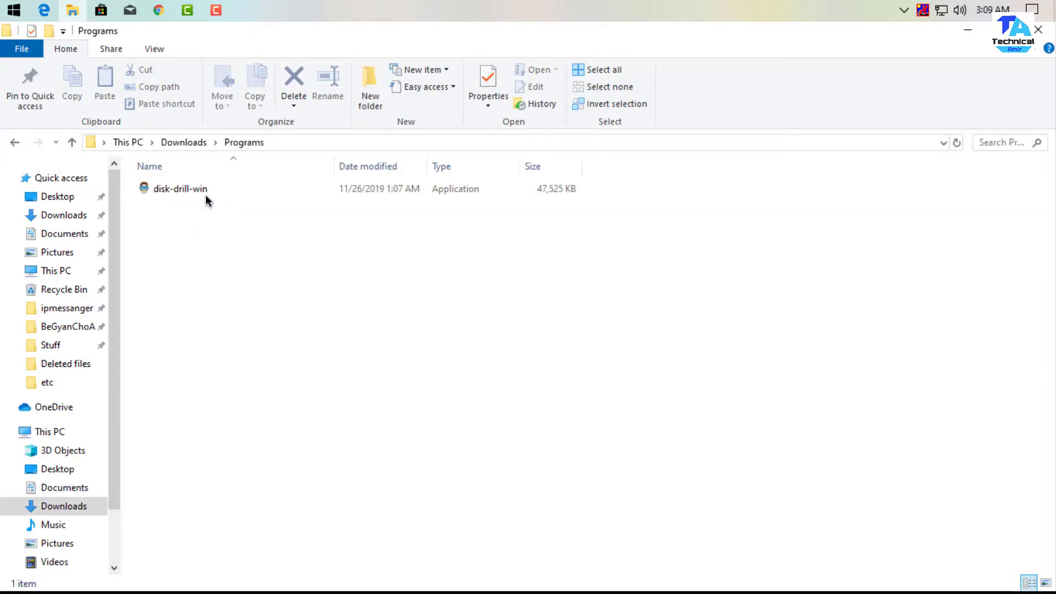
{"action": "left_click", "coordinate": [176, 190]}
{"action": "double_click", "coordinate": [176, 190]}
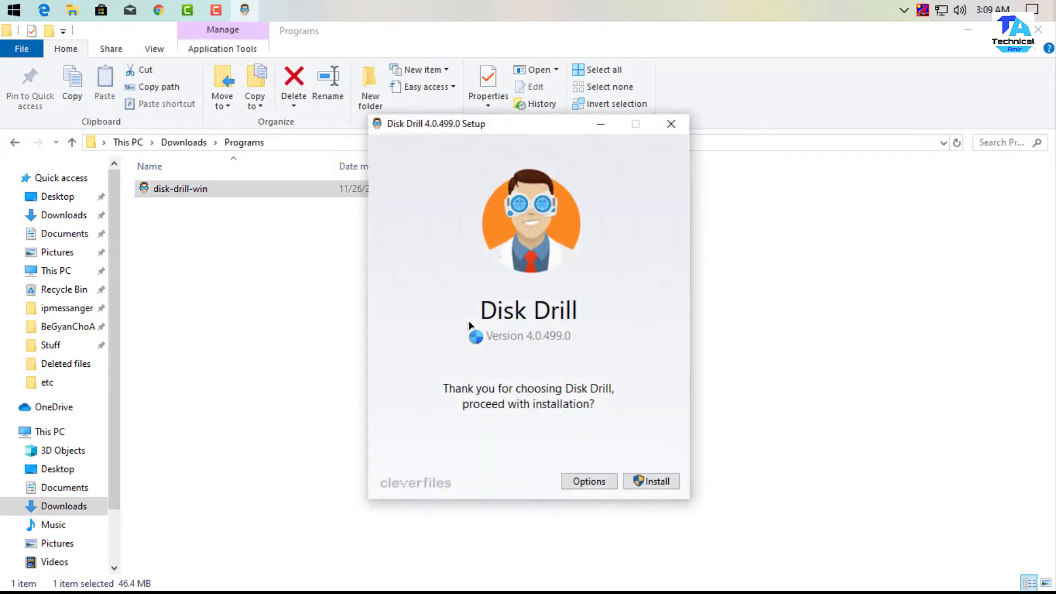
{"action": "left_click", "coordinate": [667, 487]}
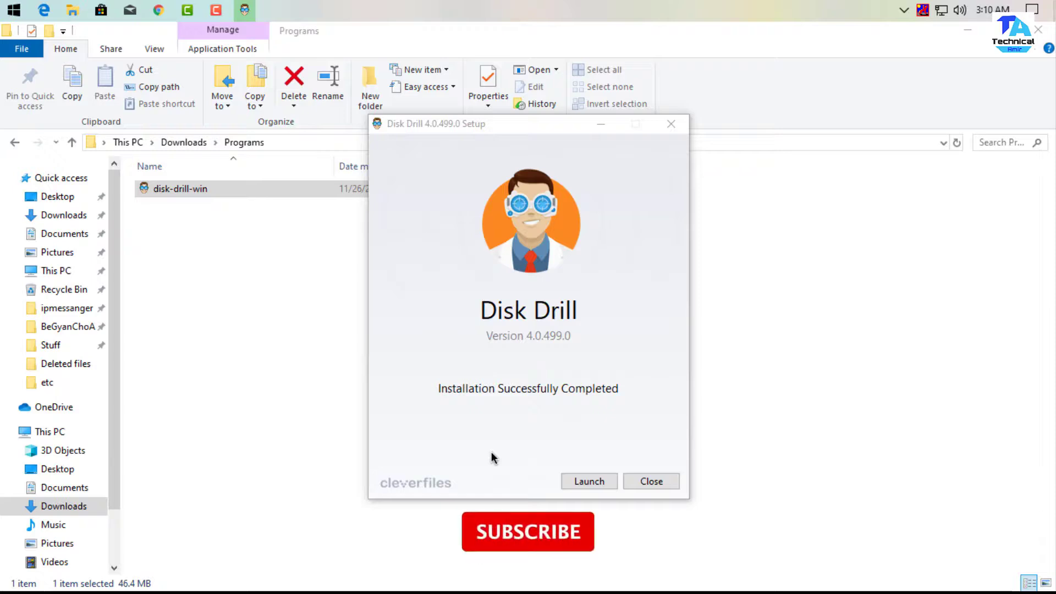
{"action": "left_click", "coordinate": [630, 481]}
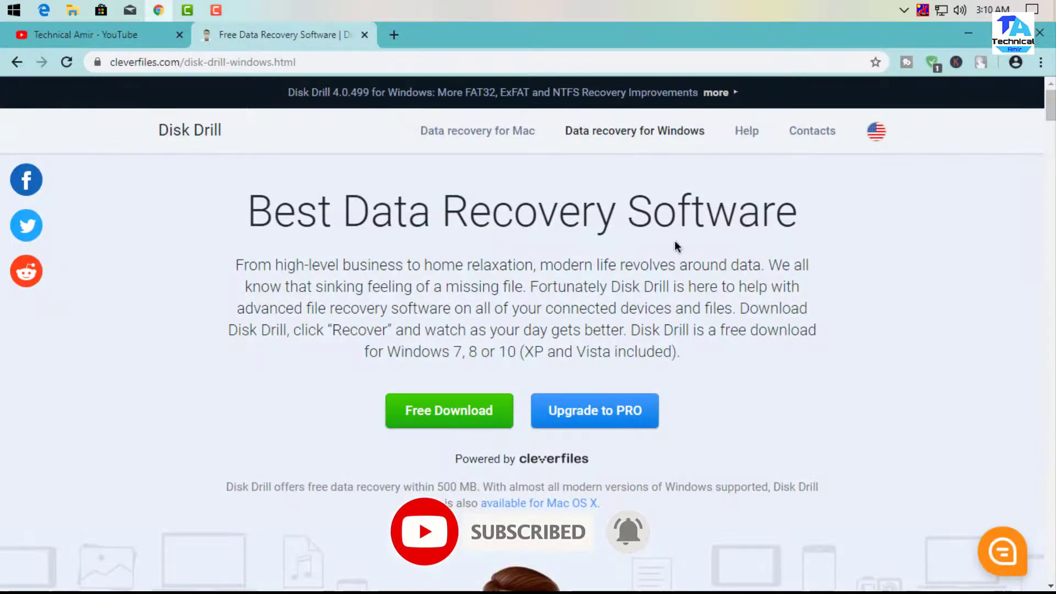
Minimize the browser, refresh the desktop, and open the Deleted files folder on New Volume (D:).
{"action": "left_click", "coordinate": [968, 35]}
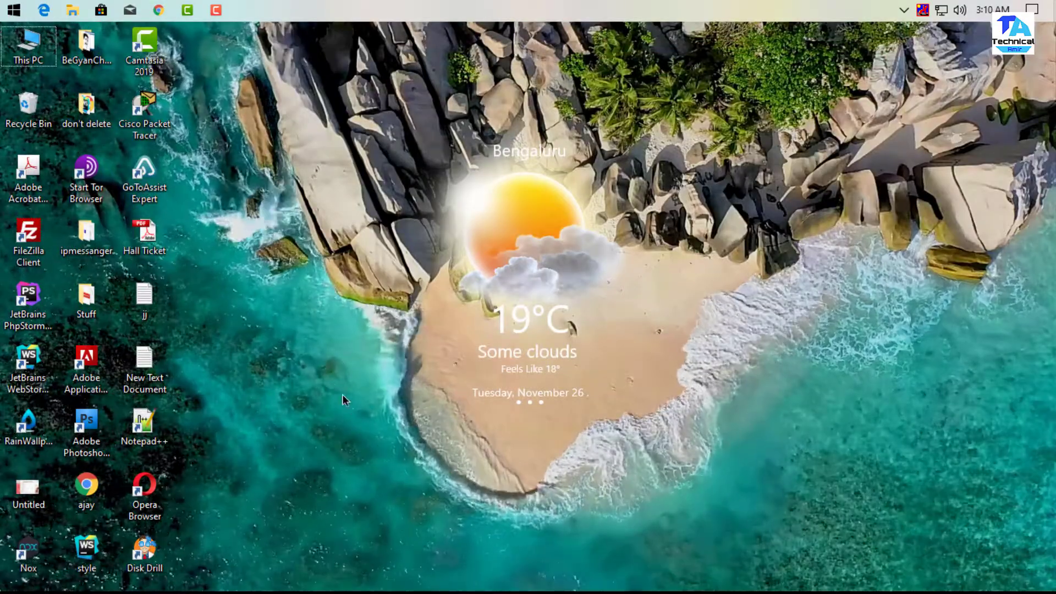
{"action": "right_click", "coordinate": [321, 101]}
{"action": "left_click", "coordinate": [336, 144]}
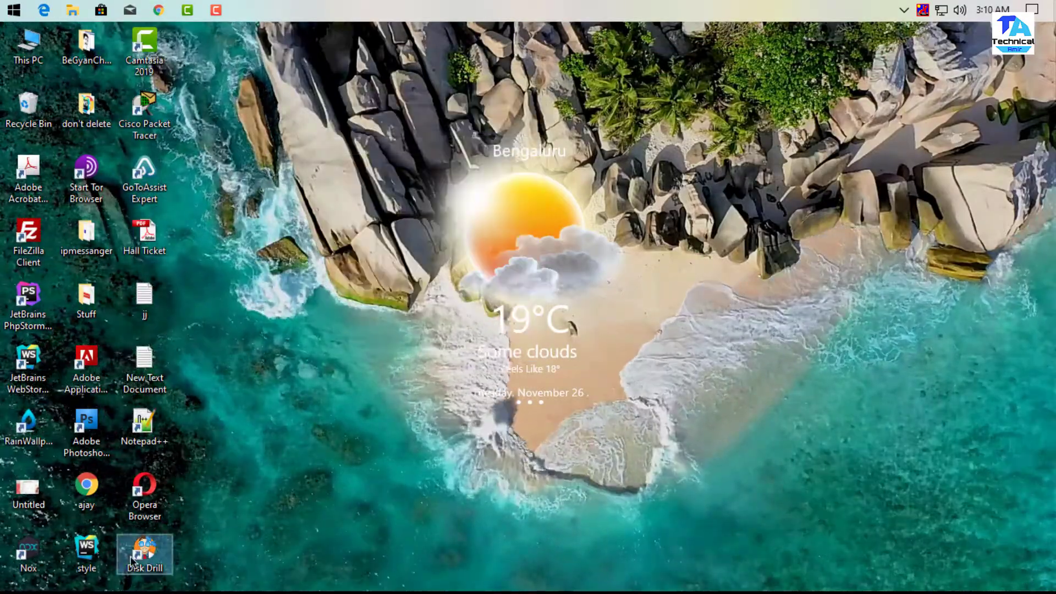
{"action": "double_click", "coordinate": [18, 54]}
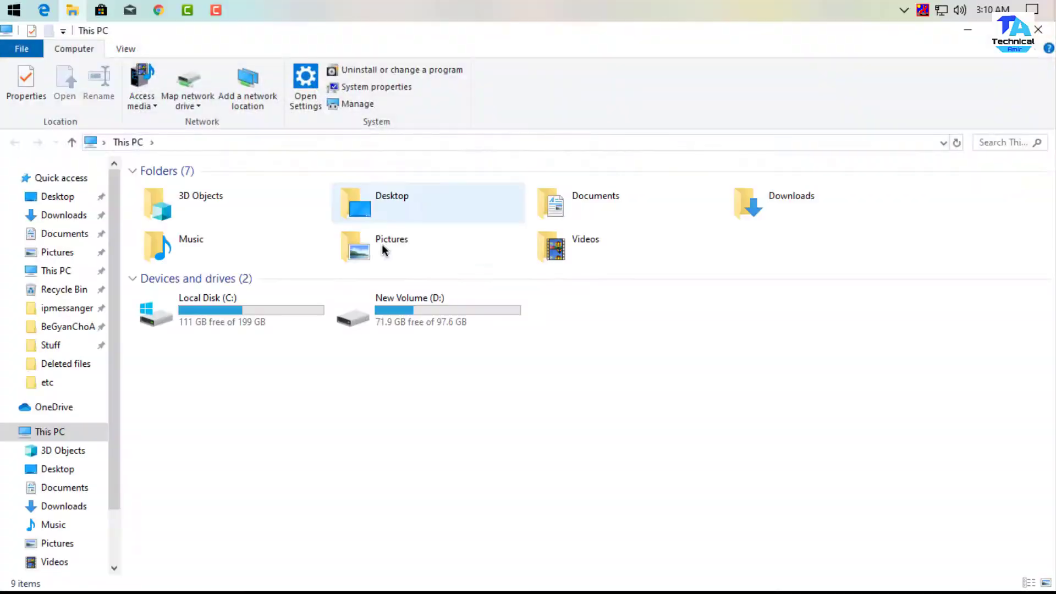
{"action": "double_click", "coordinate": [437, 303]}
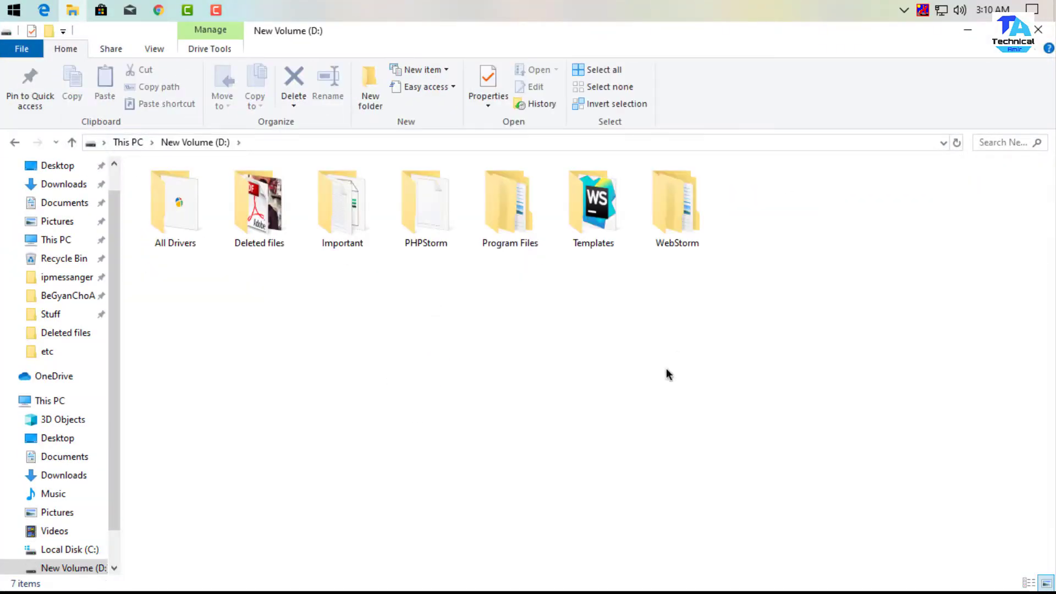
{"action": "double_click", "coordinate": [276, 216]}
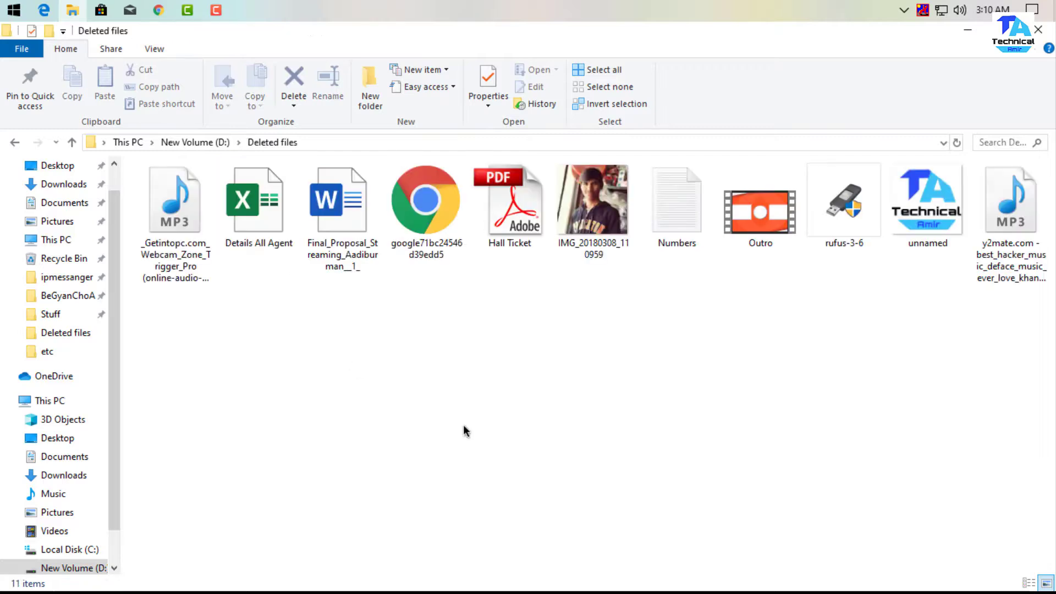
Examine the different file types in the Deleted files folder, including the Hall Ticket PDF, Outro video, rufus-3-6 and the photo.
{"action": "left_click_drag", "start_coordinate": [988, 389], "coordinate": [402, 277]}
{"action": "left_click", "coordinate": [361, 404]}
{"action": "left_click", "coordinate": [185, 243]}
{"action": "left_click", "coordinate": [555, 231]}
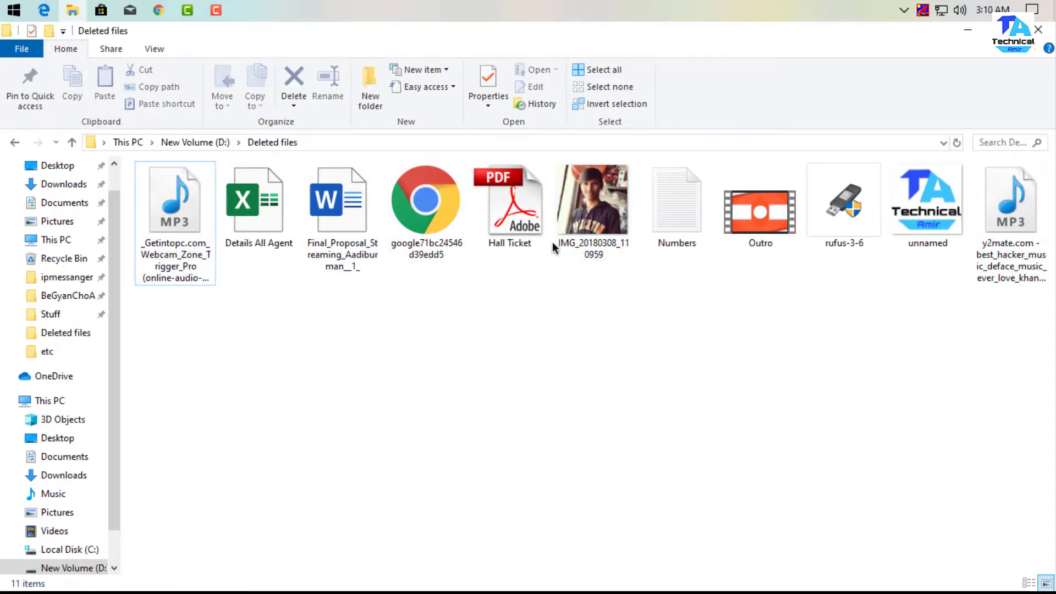
{"action": "left_click", "coordinate": [532, 225]}
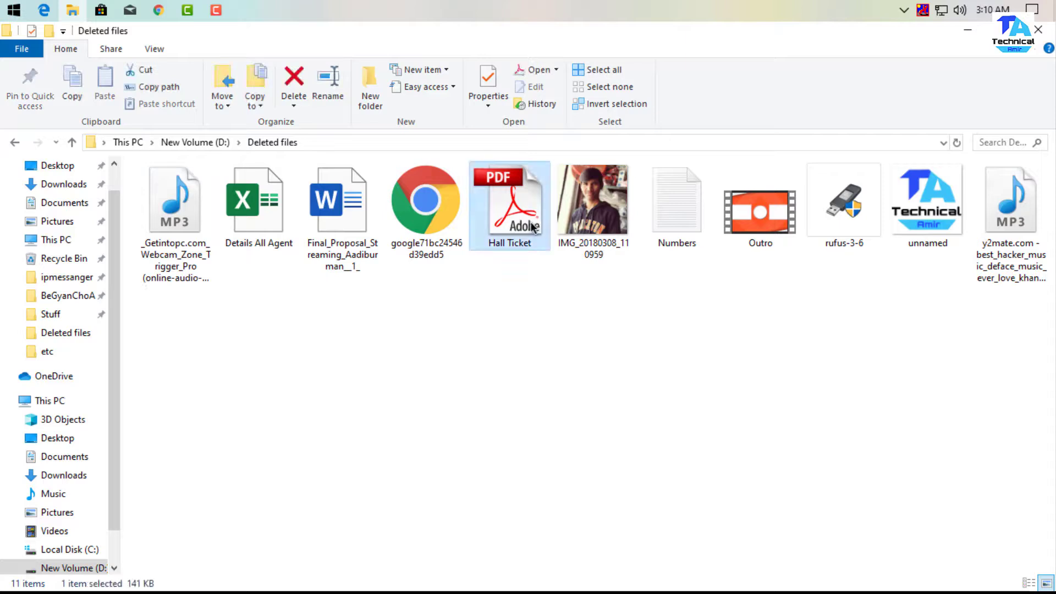
{"action": "left_click", "coordinate": [424, 230]}
{"action": "left_click", "coordinate": [761, 220]}
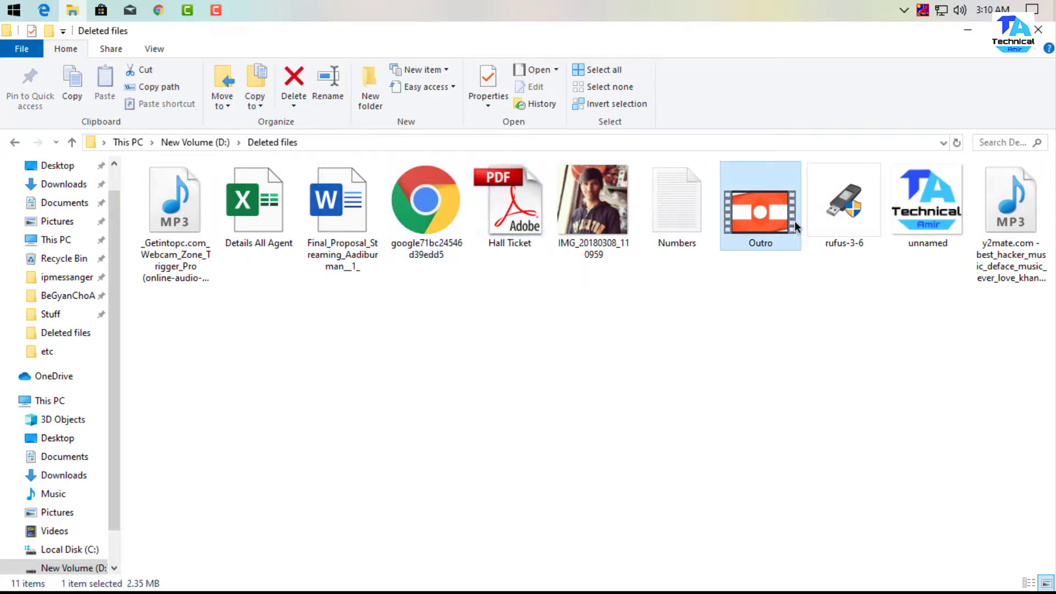
{"action": "left_click", "coordinate": [842, 230]}
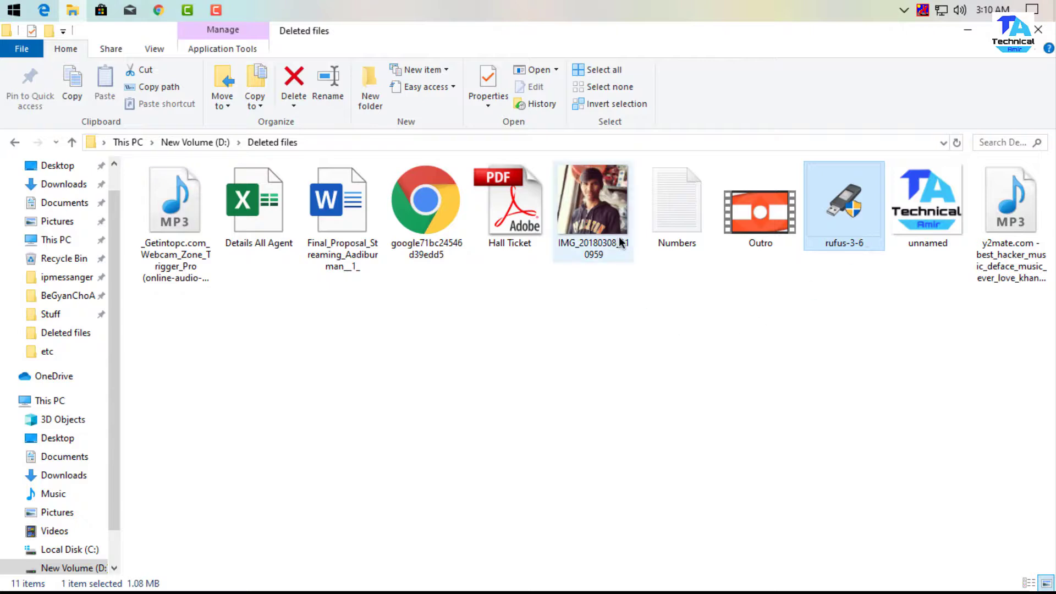
{"action": "left_click", "coordinate": [616, 204]}
{"action": "left_click", "coordinate": [597, 410]}
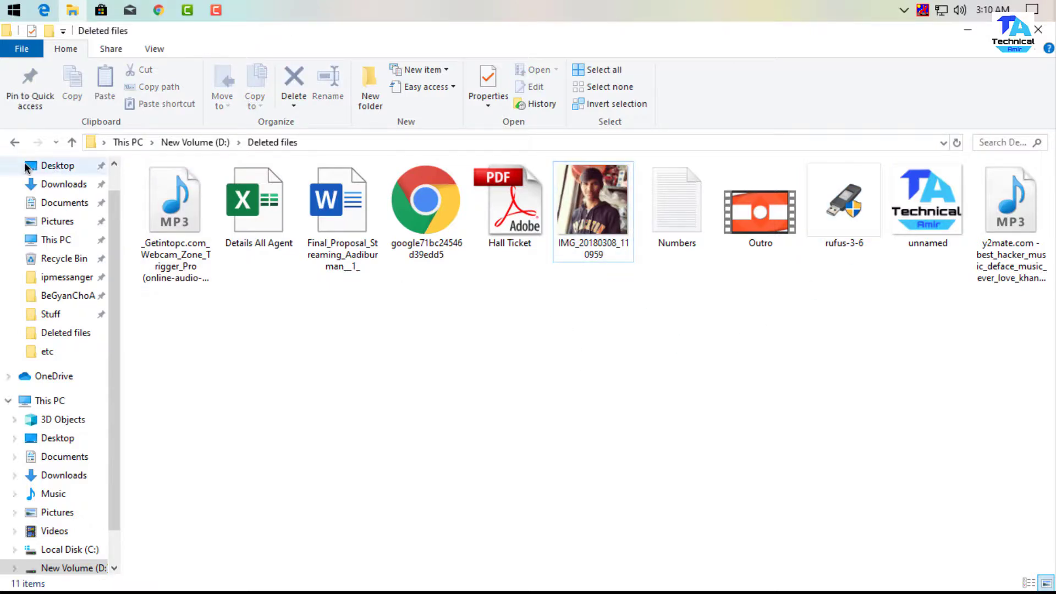
Permanently delete all files in the Deleted files folder, bypassing the Recycle Bin, and close the folder window.
{"action": "key", "text": "ctrl+a"}
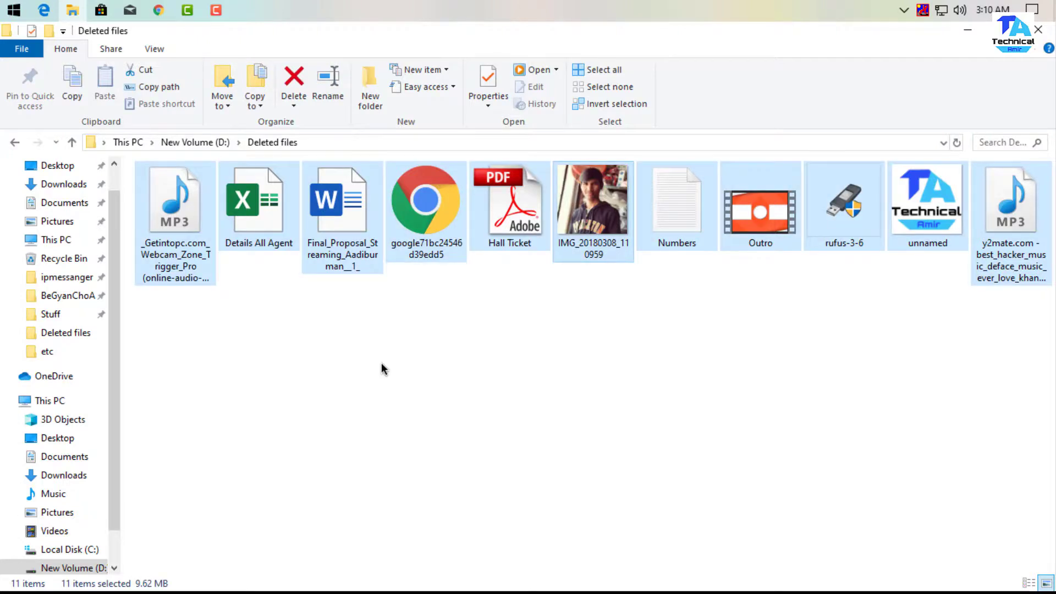
{"action": "key", "text": "shift+Delete"}
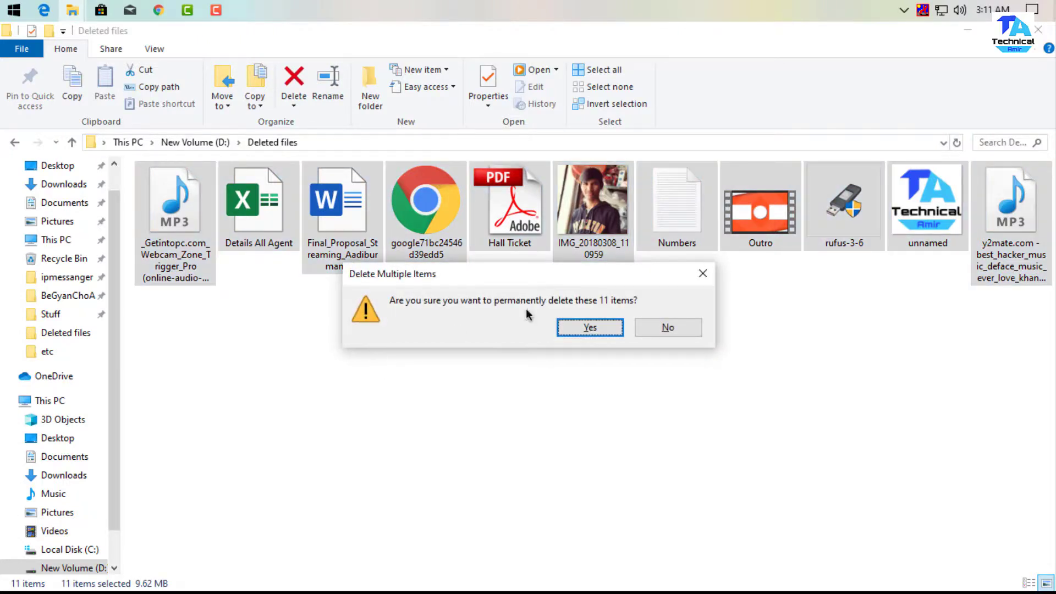
{"action": "left_click", "coordinate": [590, 327]}
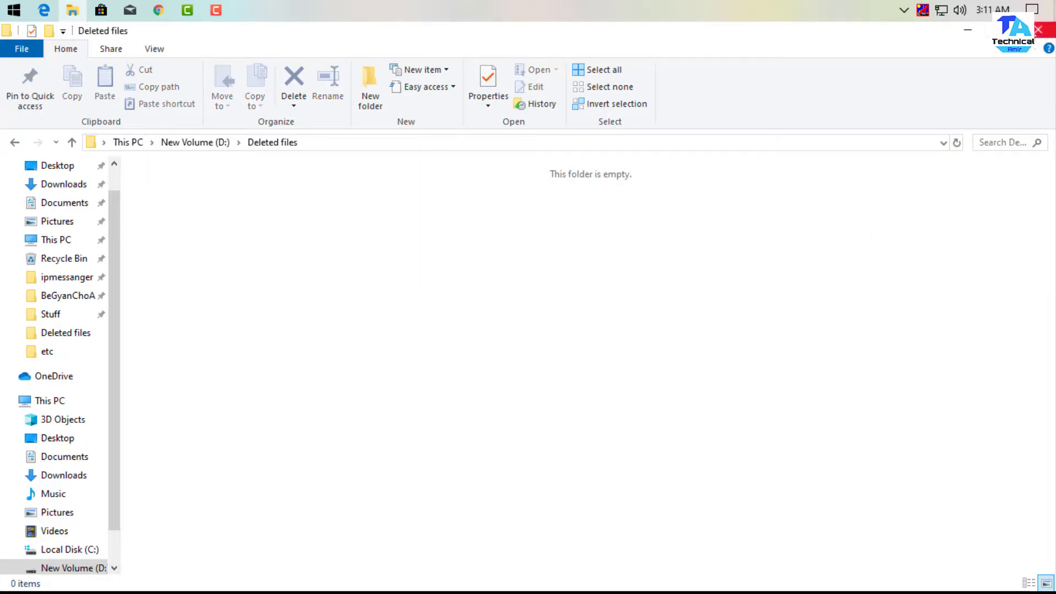
{"action": "left_click", "coordinate": [1039, 30]}
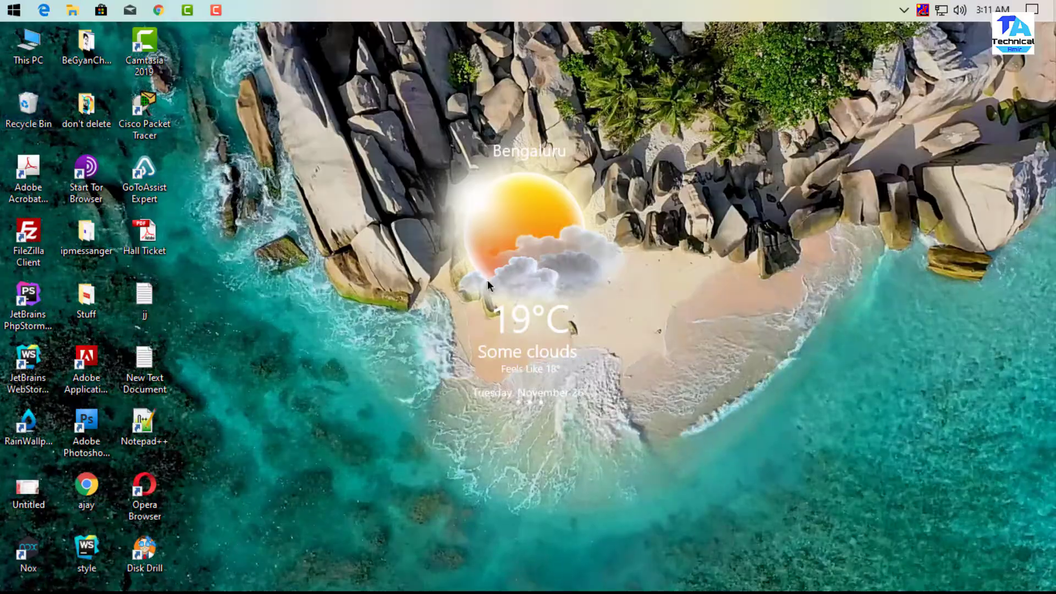
Check the contents of the Recycle Bin and empty it permanently.
{"action": "double_click", "coordinate": [29, 105]}
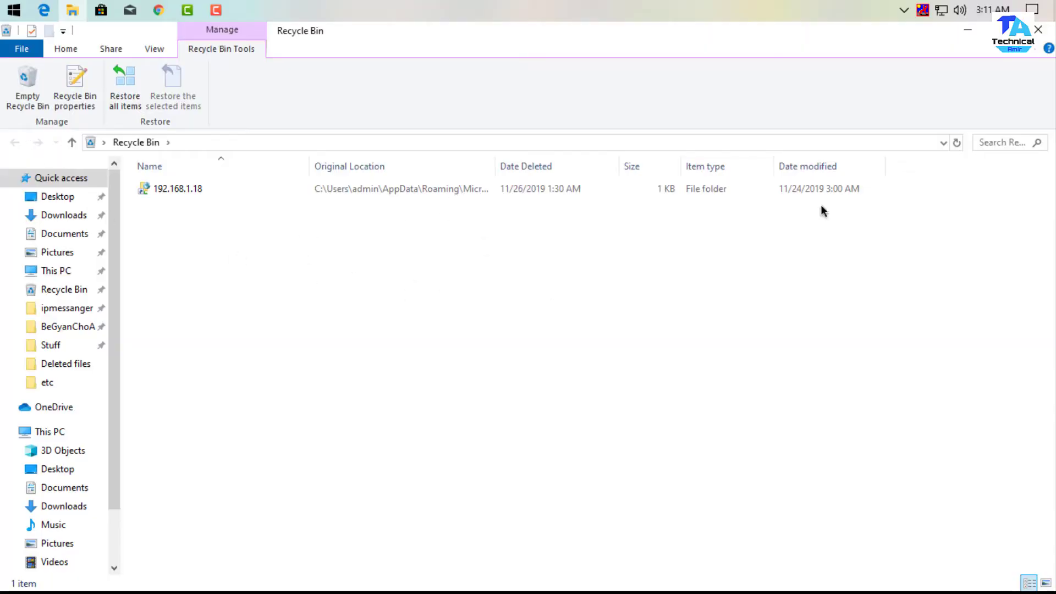
{"action": "left_click", "coordinate": [1039, 30]}
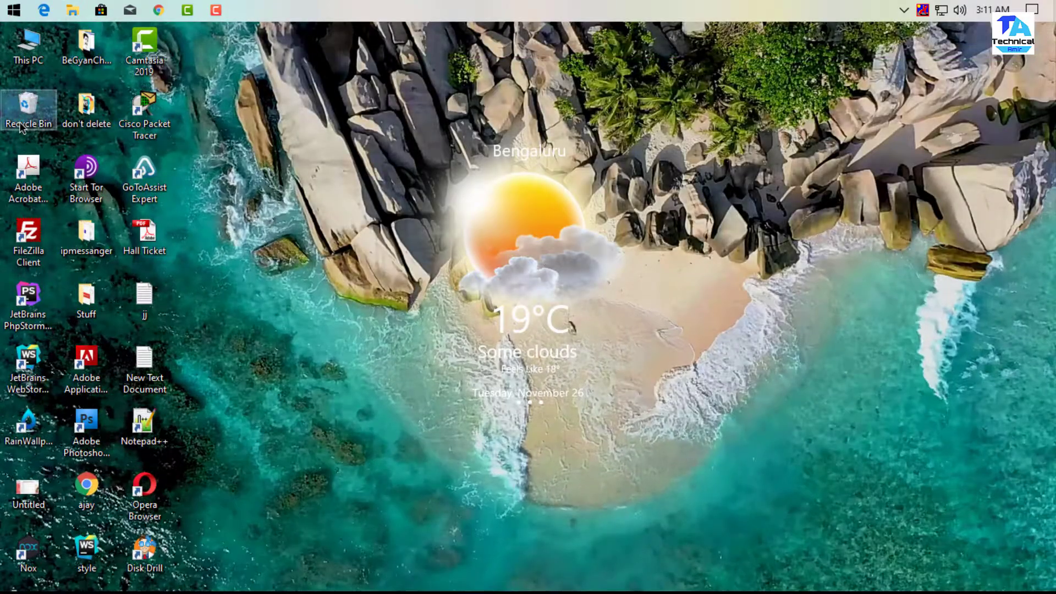
{"action": "right_click", "coordinate": [21, 128]}
{"action": "left_click", "coordinate": [64, 151]}
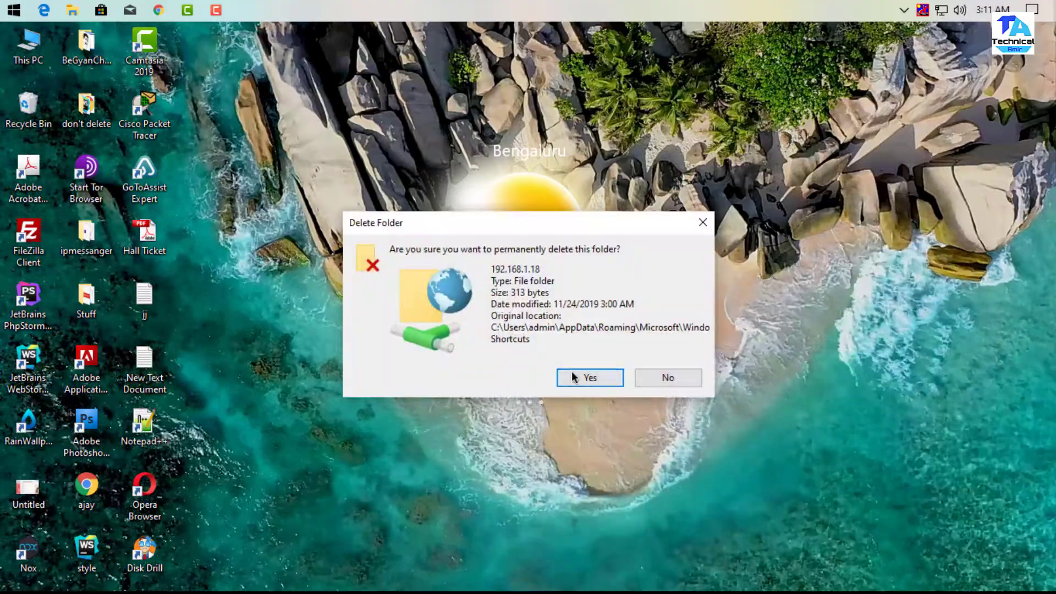
{"action": "left_click", "coordinate": [573, 377]}
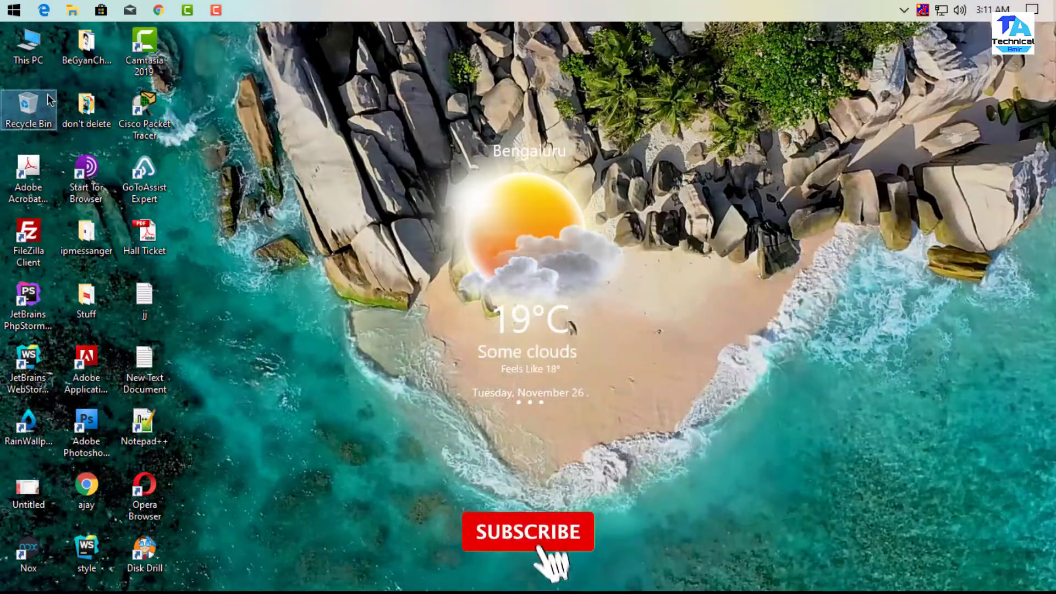
Check the Recycle Bin and the Deleted files folder on New Volume (D:) for remaining files, and close the window.
{"action": "double_click", "coordinate": [48, 98]}
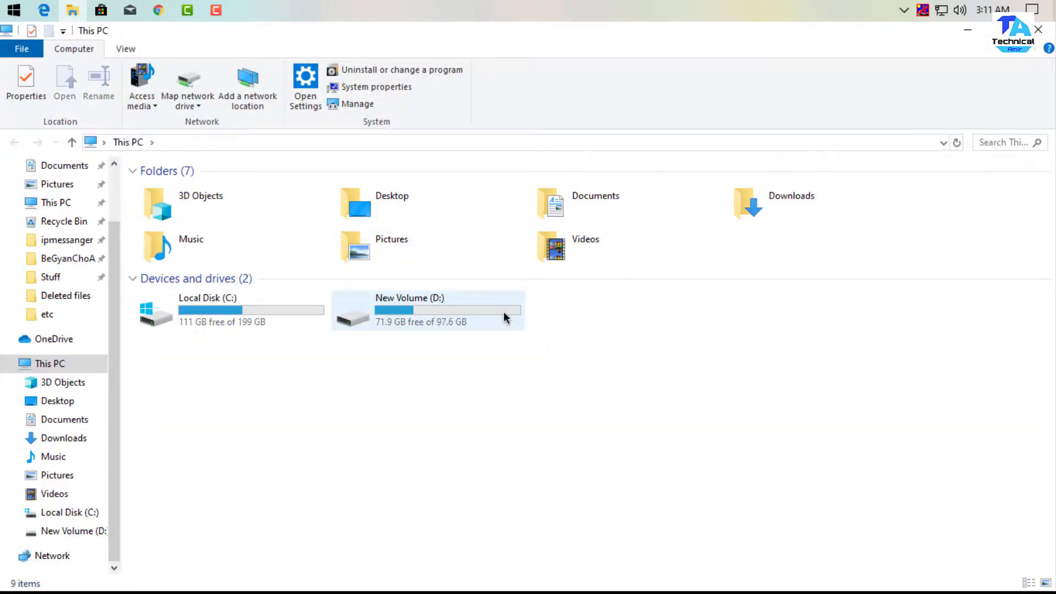
{"action": "double_click", "coordinate": [503, 311]}
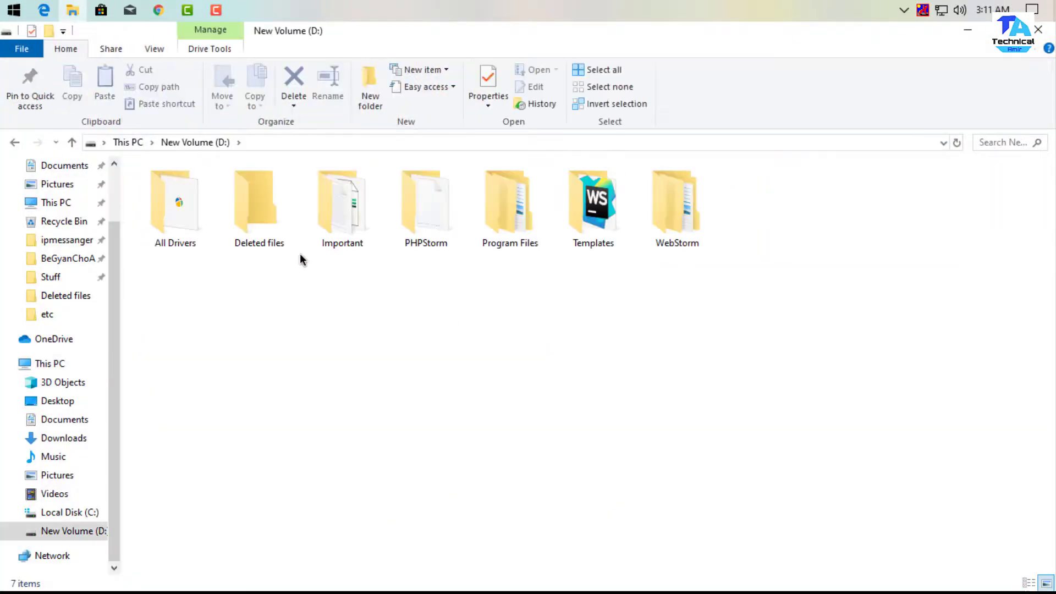
{"action": "double_click", "coordinate": [259, 176]}
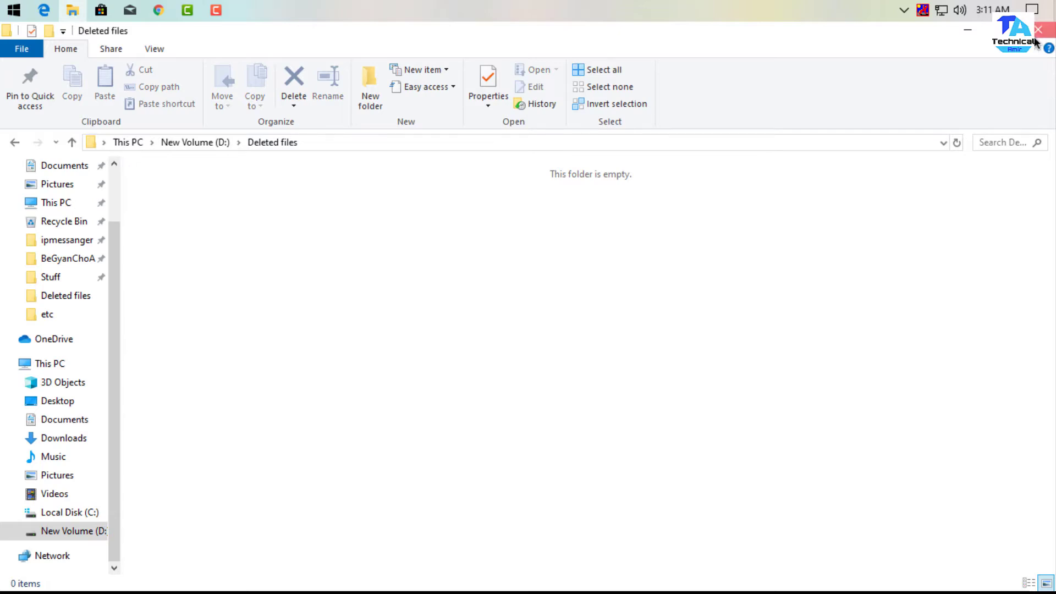
{"action": "left_click", "coordinate": [1036, 34]}
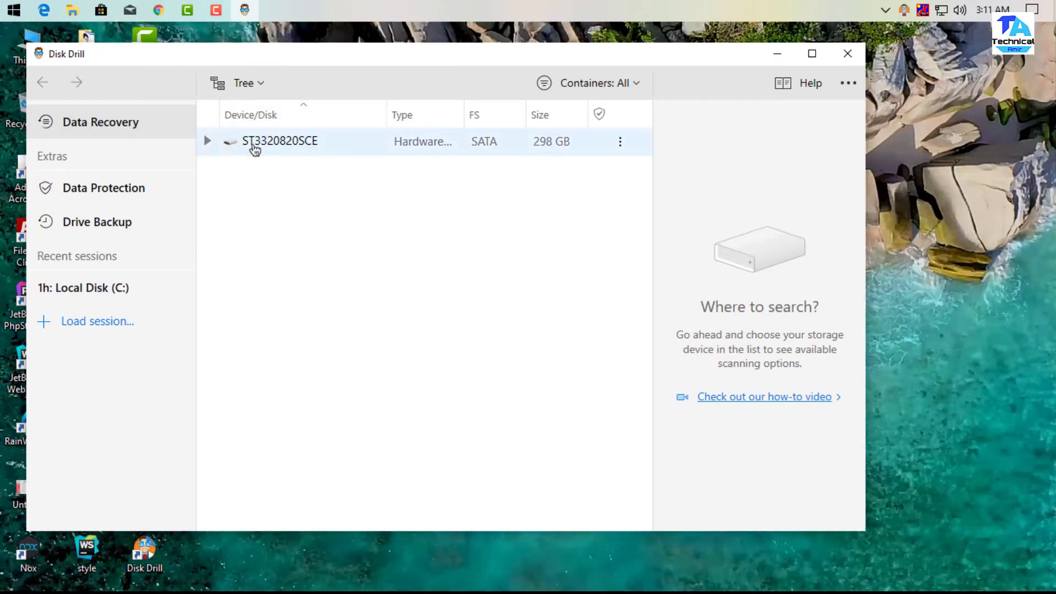
Scan New Volume (D:) on the ST3320820SCE disk for lost data using all recovery methods.
{"action": "left_click", "coordinate": [208, 141]}
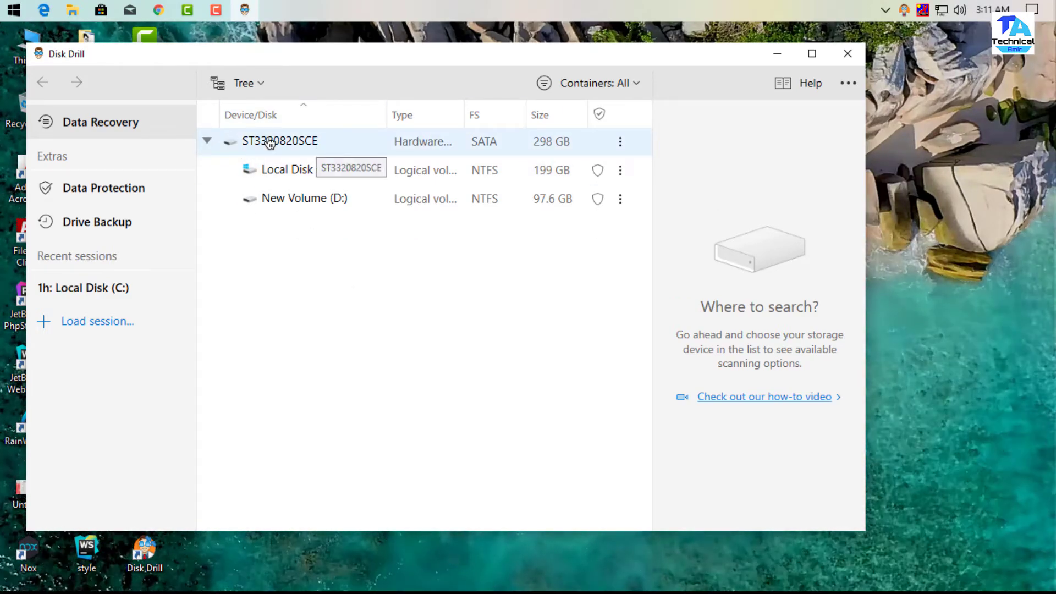
{"action": "left_click", "coordinate": [292, 142]}
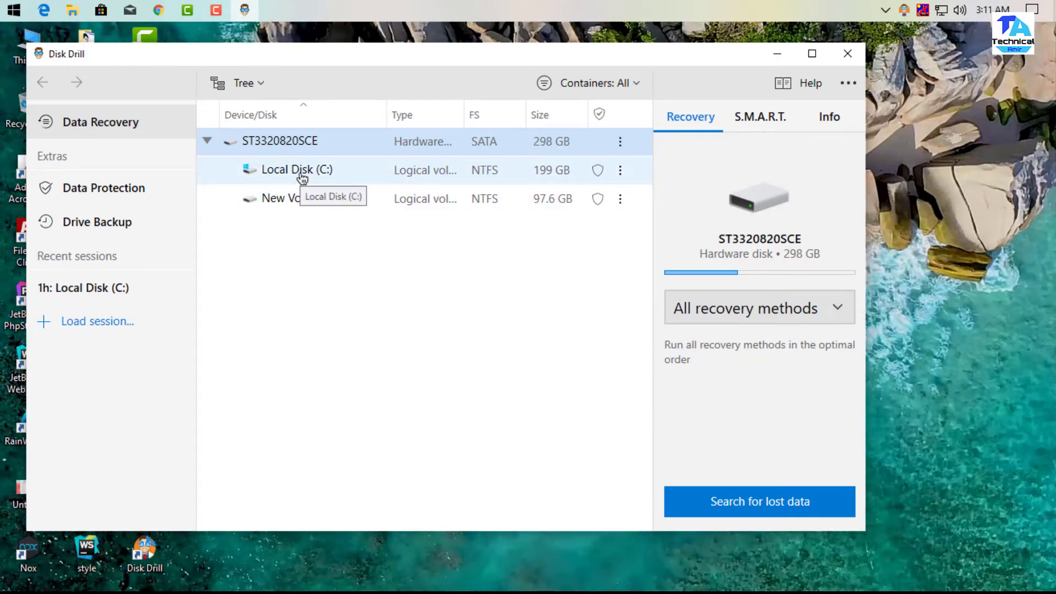
{"action": "left_click", "coordinate": [307, 208]}
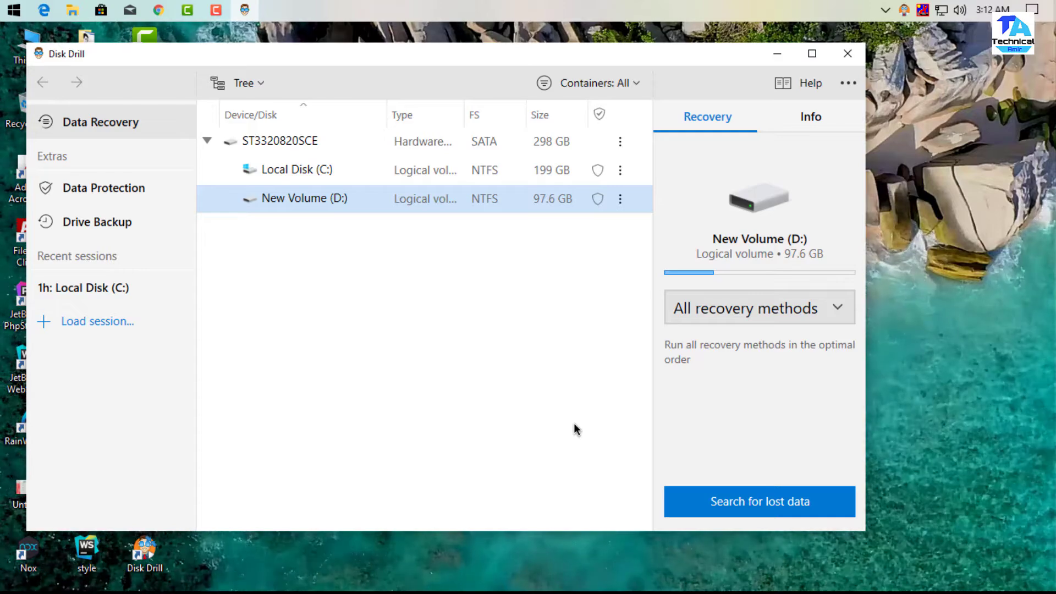
{"action": "left_click", "coordinate": [370, 179]}
{"action": "left_click", "coordinate": [374, 203]}
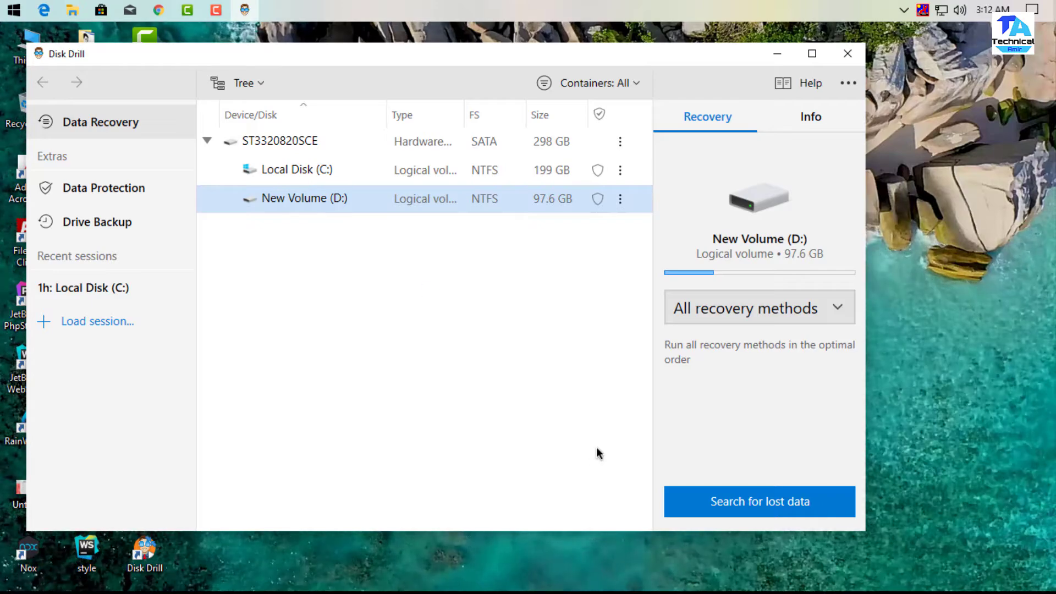
{"action": "left_click", "coordinate": [753, 502]}
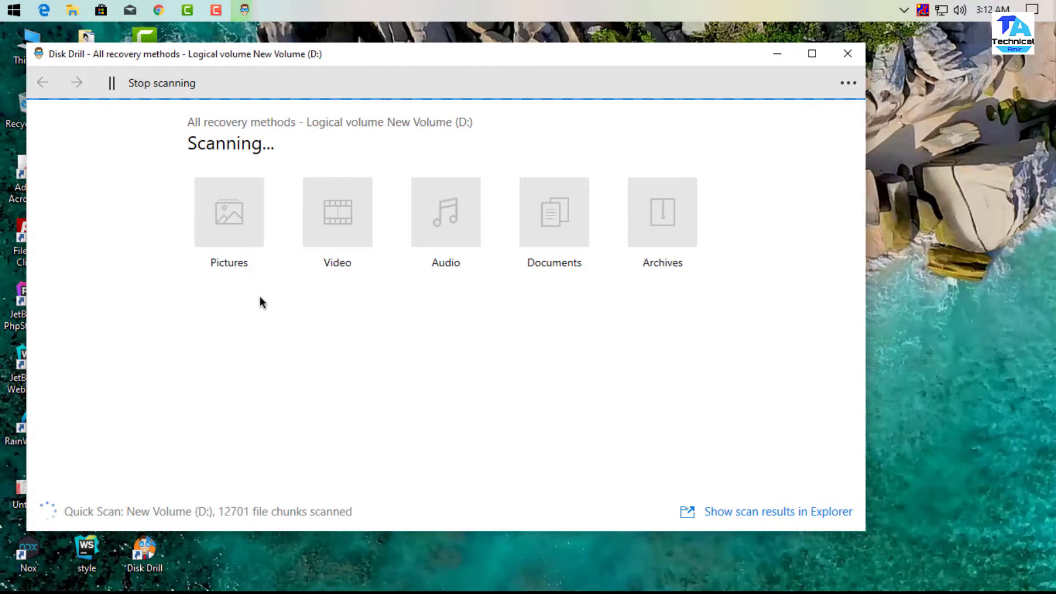
{"action": "left_click_drag", "start_coordinate": [393, 59], "coordinate": [493, 64]}
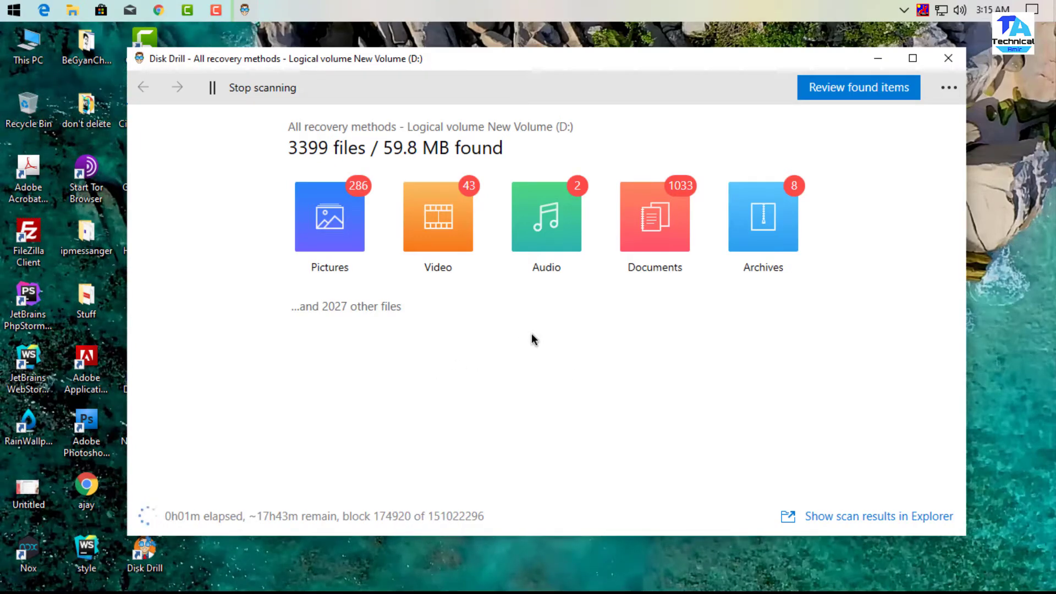
Preview IMG_20180308_110959.jpg and unnamed.jpg in the Deleted files folder of the found pictures, and return to the scan overview.
{"action": "left_click", "coordinate": [337, 221]}
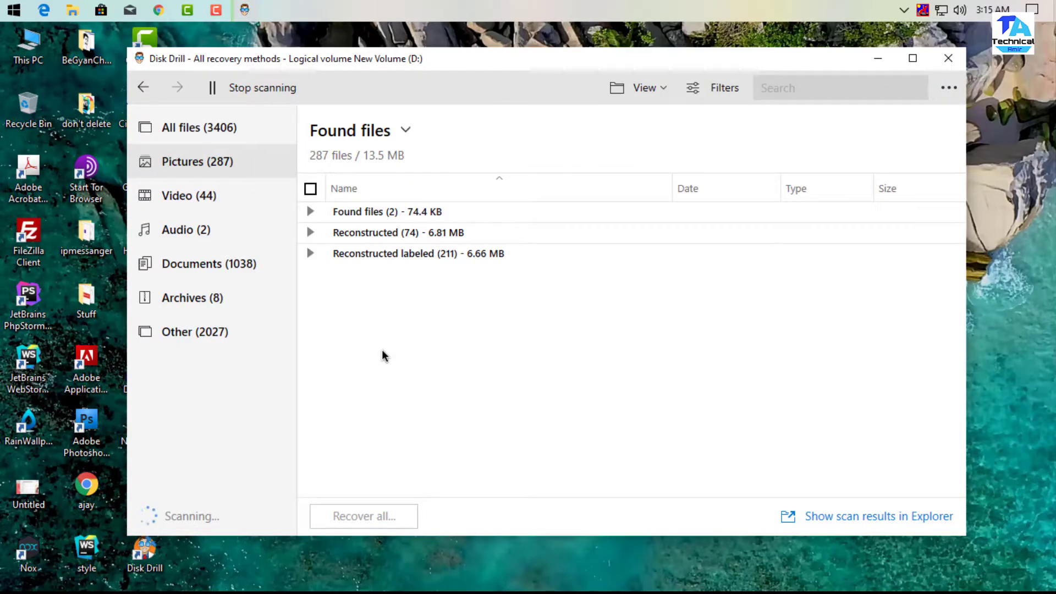
{"action": "double_click", "coordinate": [361, 213]}
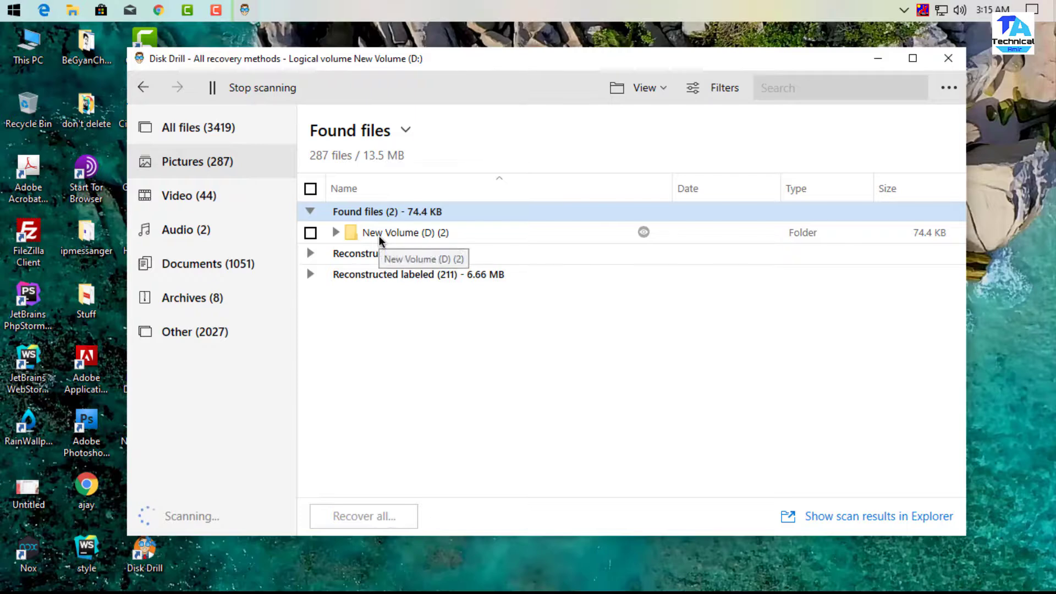
{"action": "double_click", "coordinate": [379, 235]}
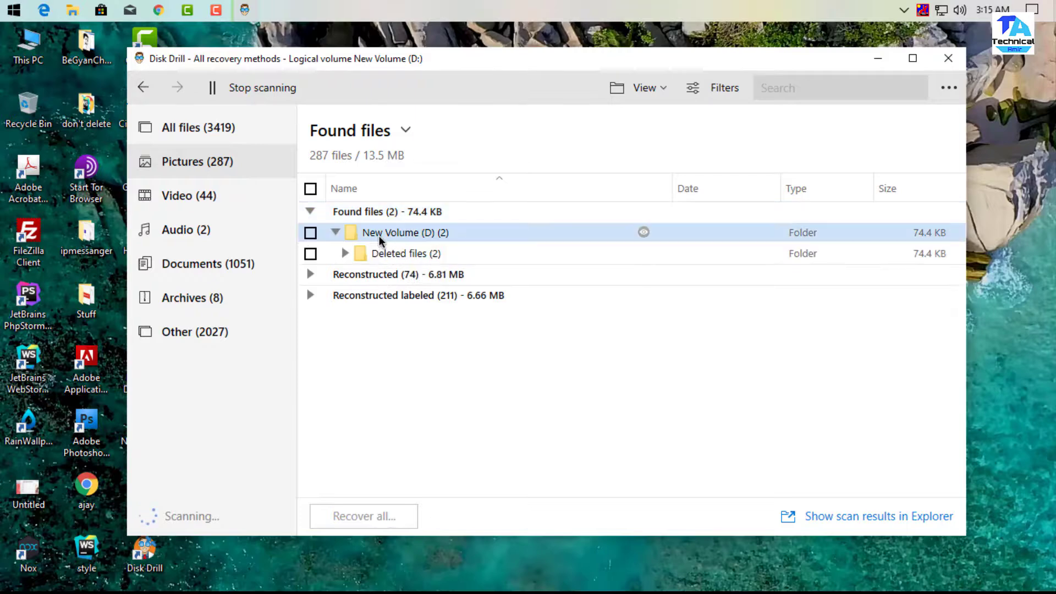
{"action": "double_click", "coordinate": [394, 253]}
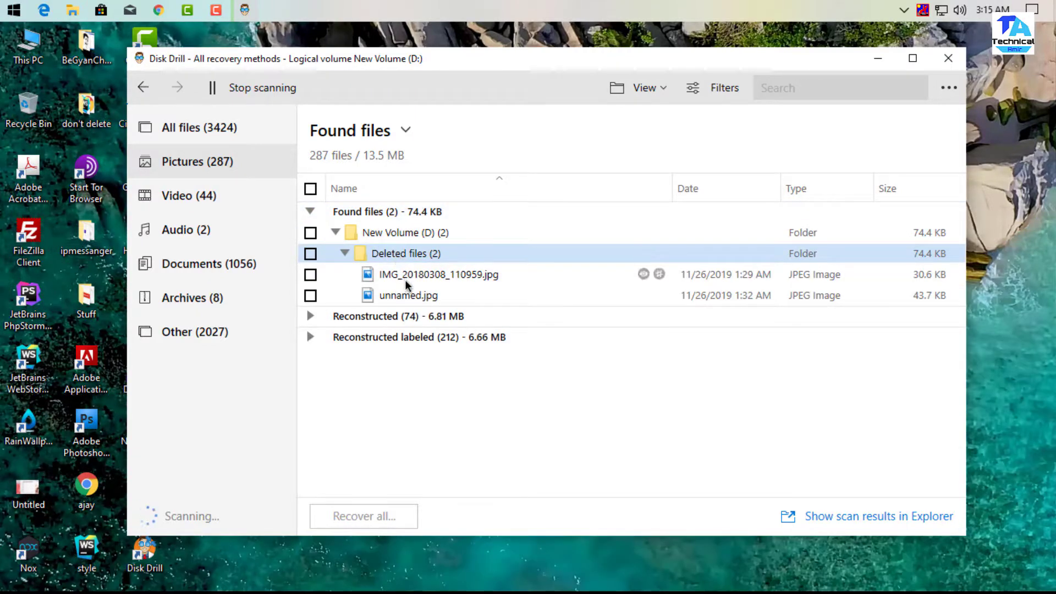
{"action": "left_click", "coordinate": [406, 278]}
{"action": "left_click", "coordinate": [408, 296]}
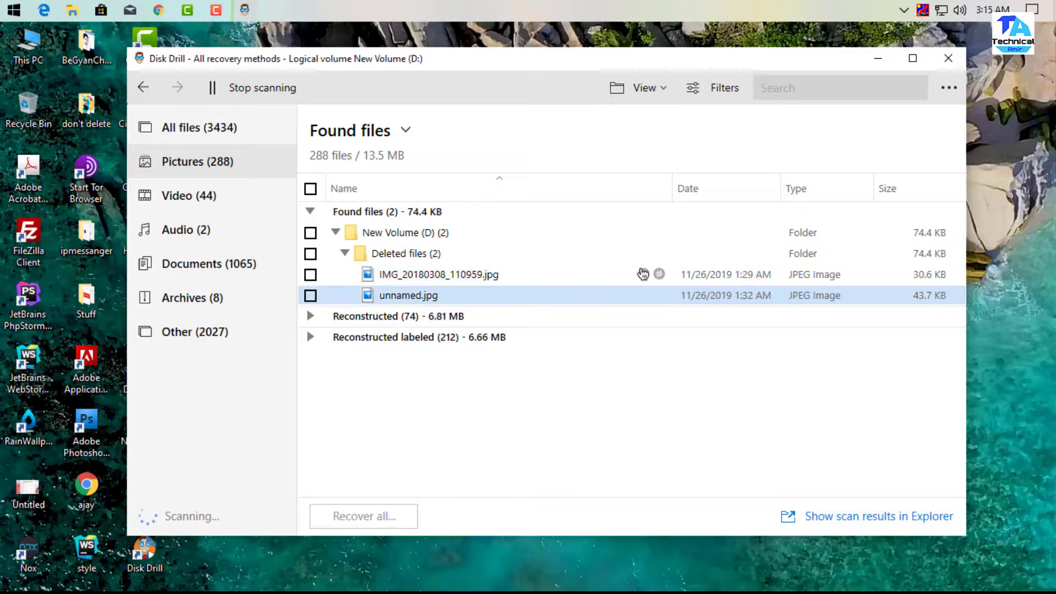
{"action": "left_click", "coordinate": [643, 273]}
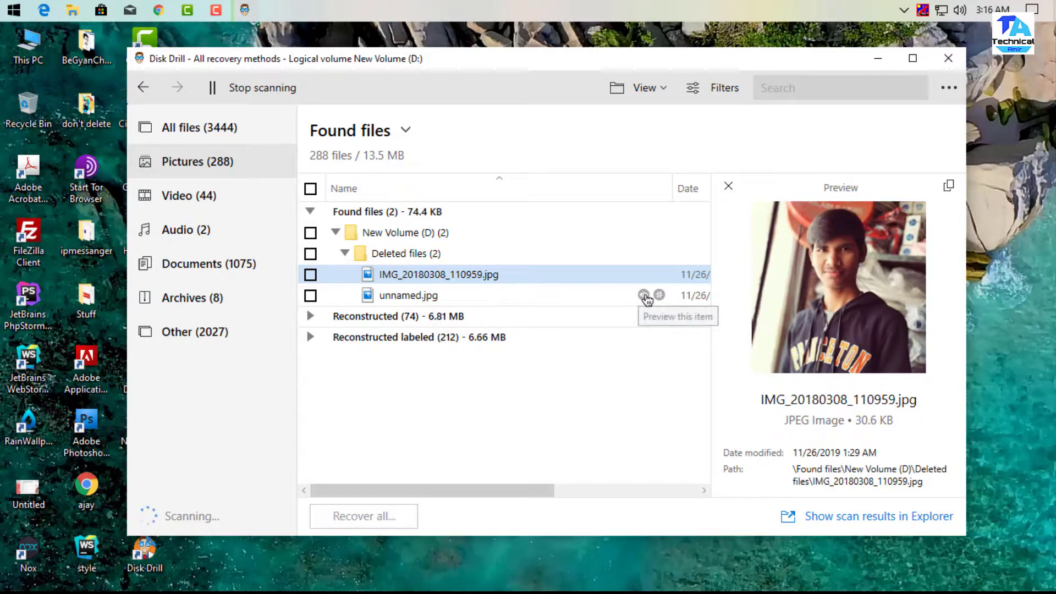
{"action": "left_click", "coordinate": [643, 296]}
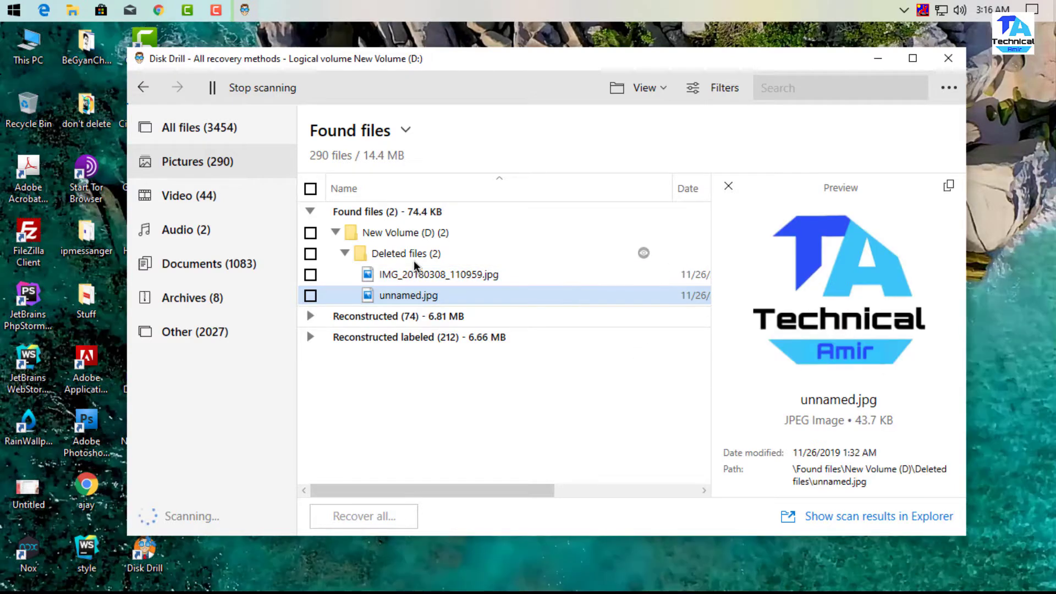
{"action": "left_click", "coordinate": [139, 87]}
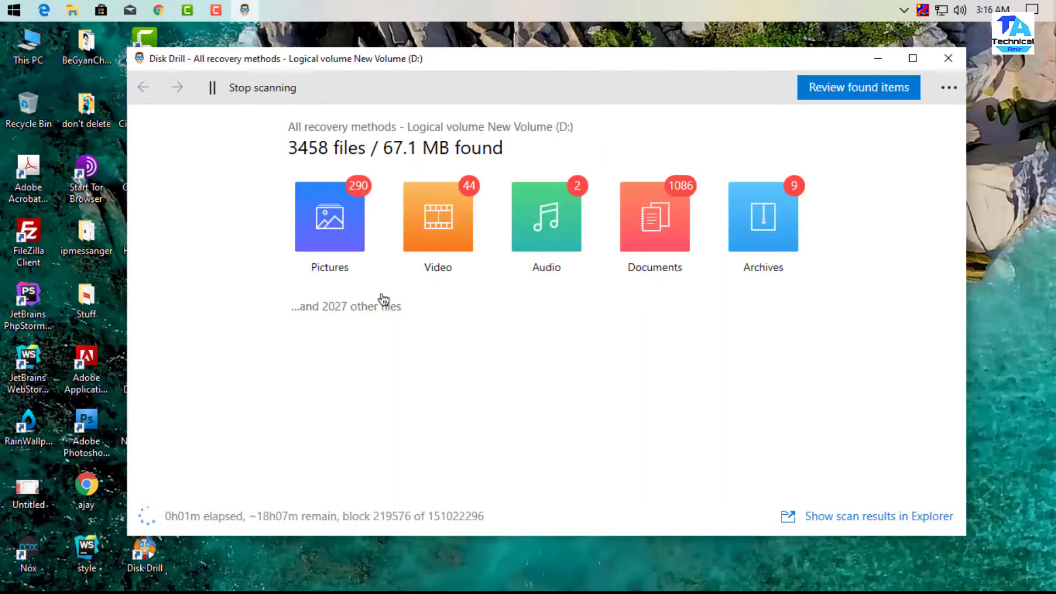
Preview Outro.mp4 among the found videos and return to the scan overview.
{"action": "left_click", "coordinate": [444, 250]}
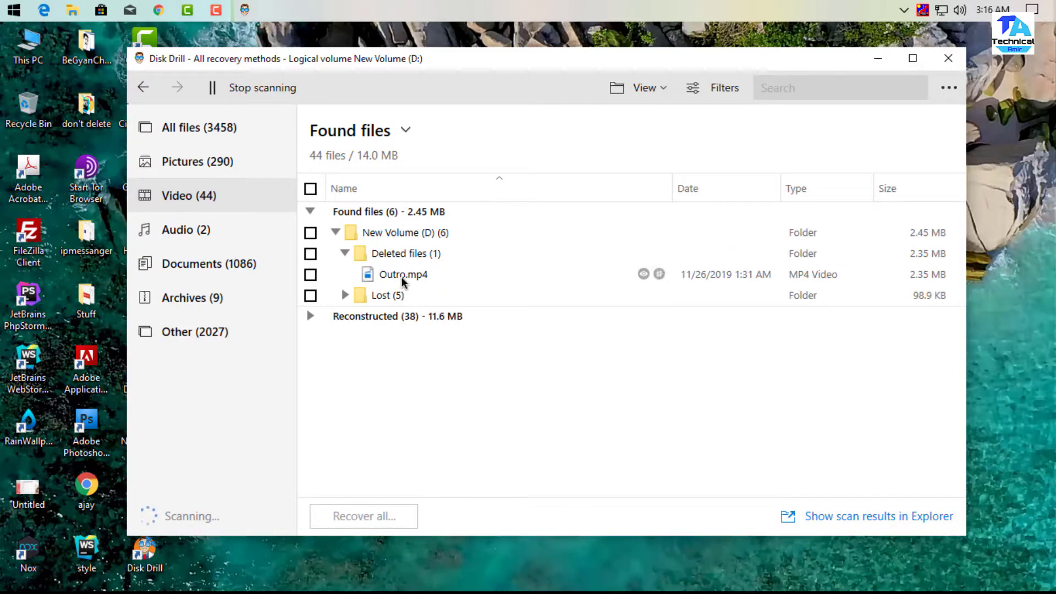
{"action": "left_click", "coordinate": [643, 274]}
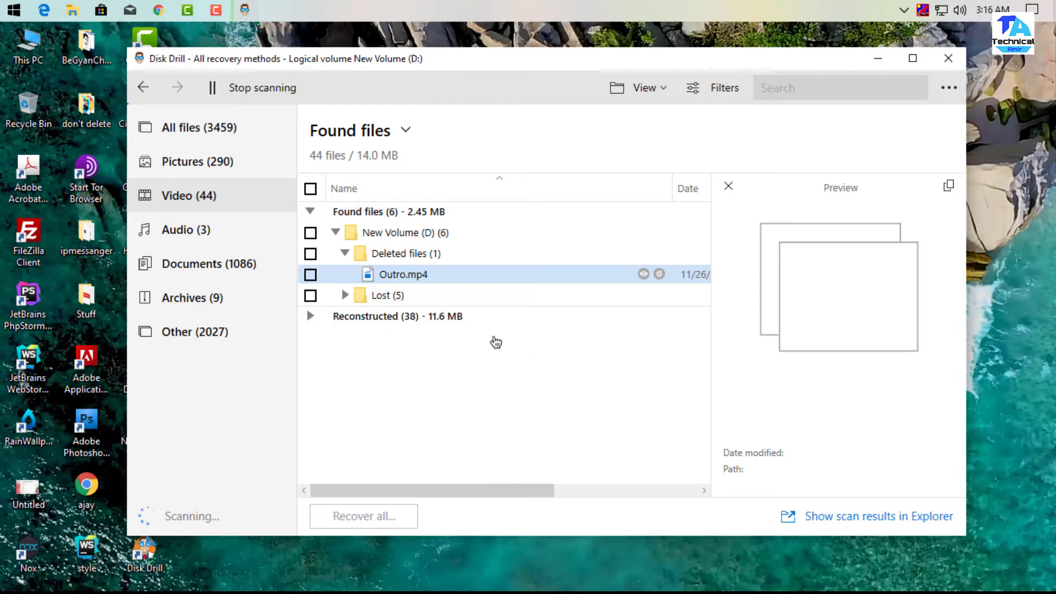
{"action": "left_click", "coordinate": [143, 87]}
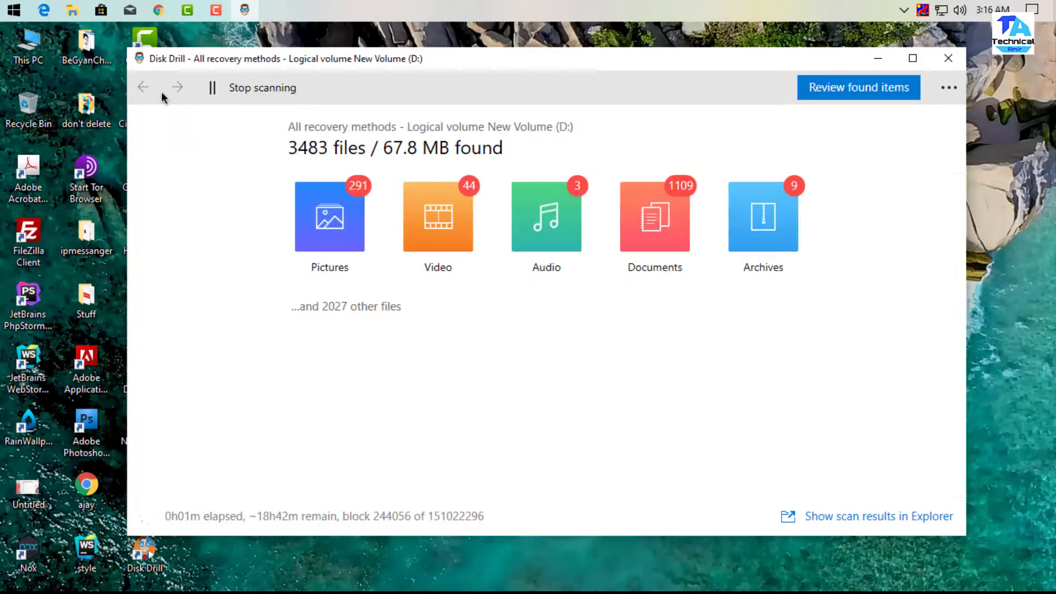
Check the spreadsheet, Word, HTML, PDF and text files in the found documents' Deleted files folder, and return to the overview.
{"action": "left_click", "coordinate": [632, 252]}
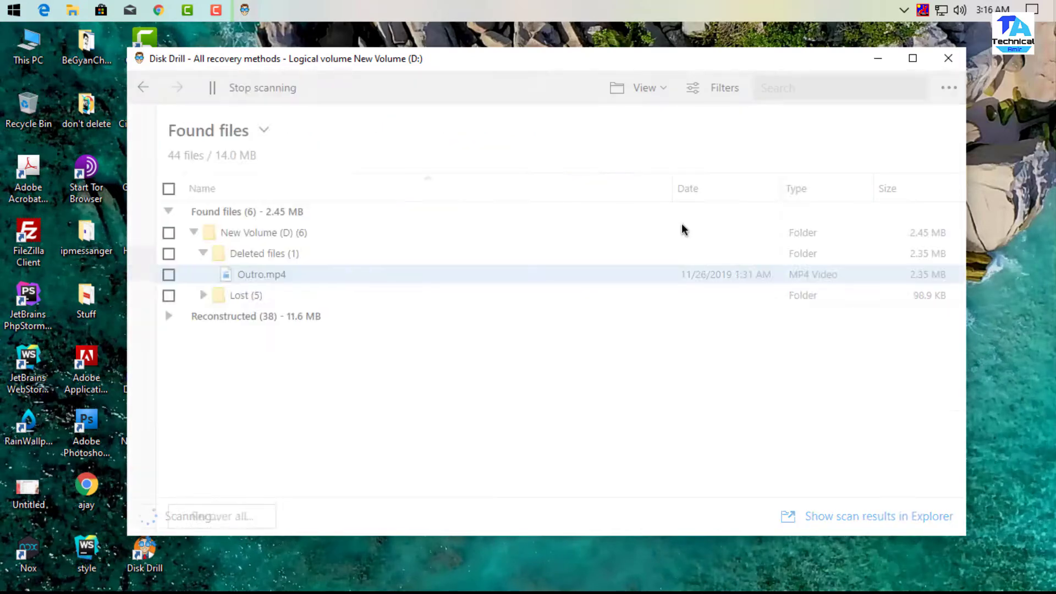
{"action": "left_click", "coordinate": [392, 278]}
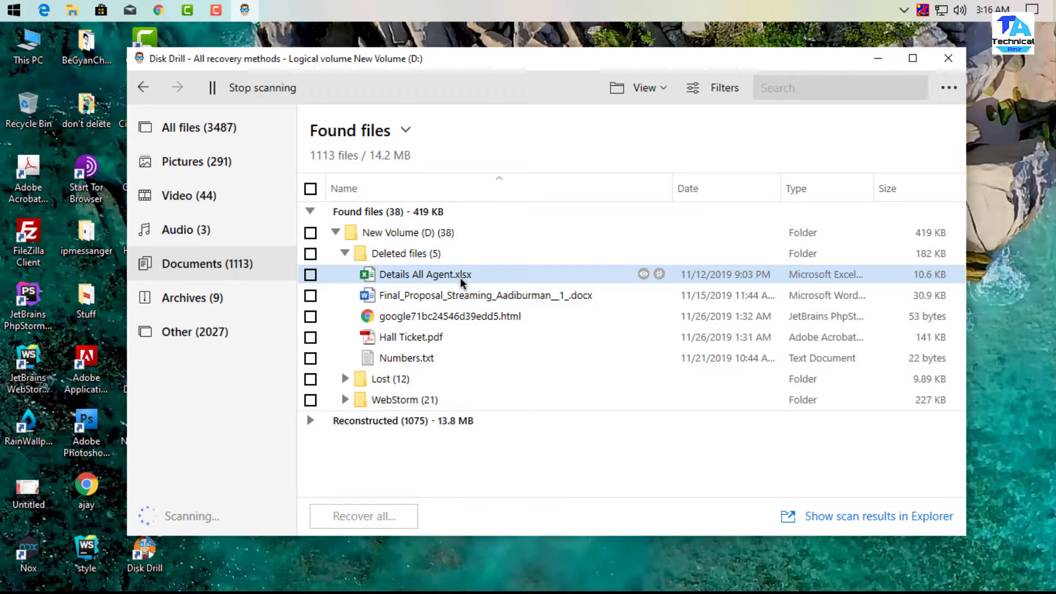
{"action": "left_click", "coordinate": [407, 296]}
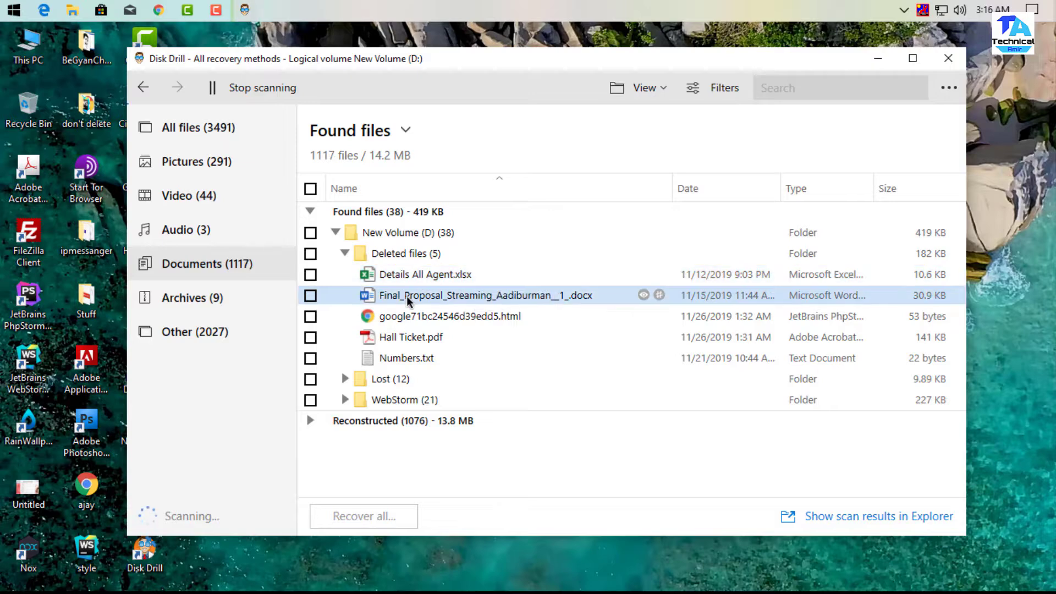
{"action": "left_click", "coordinate": [432, 323]}
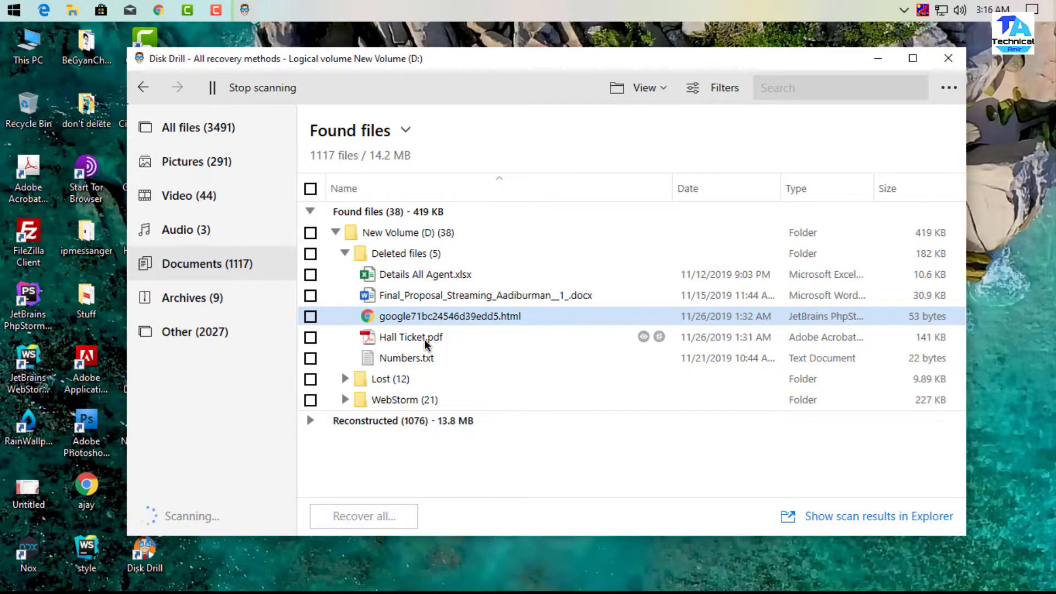
{"action": "left_click", "coordinate": [402, 340]}
{"action": "left_click", "coordinate": [403, 360]}
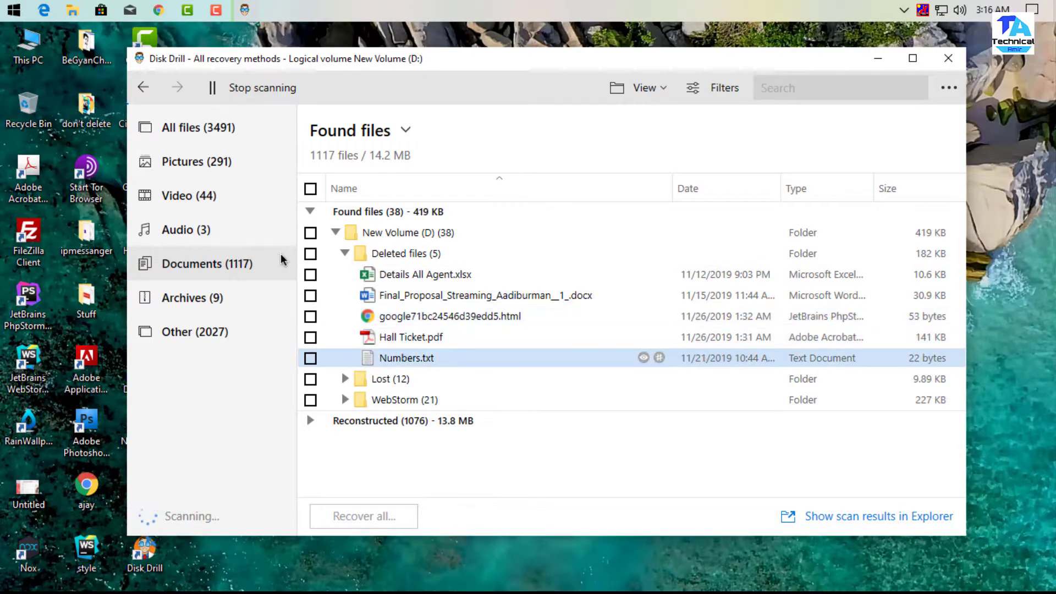
{"action": "left_click", "coordinate": [147, 96]}
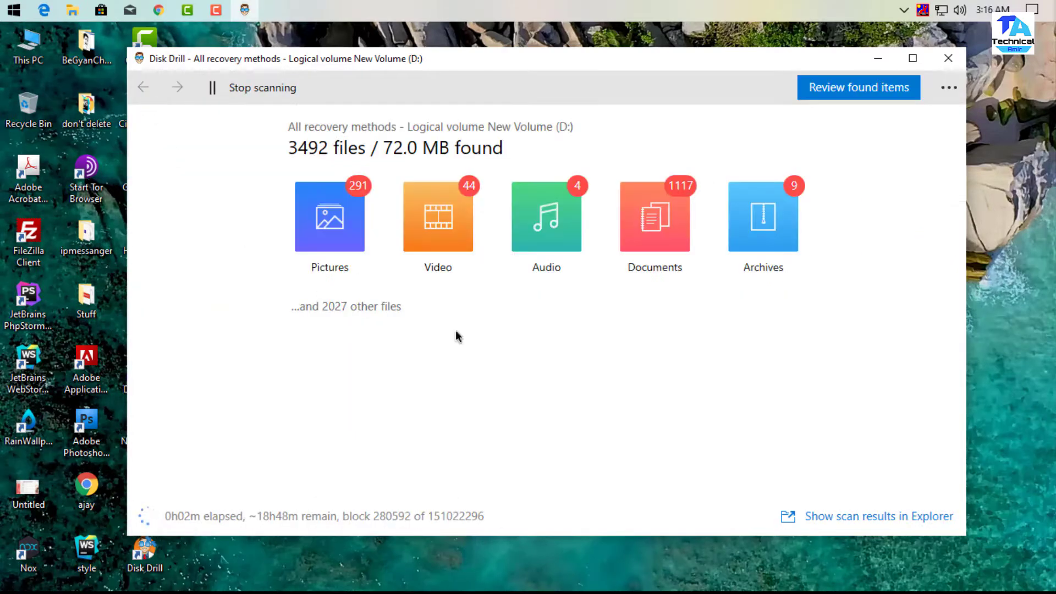
Check the two MP3 files in the Deleted files folder of the found audio, and return to the overview.
{"action": "left_click", "coordinate": [561, 242]}
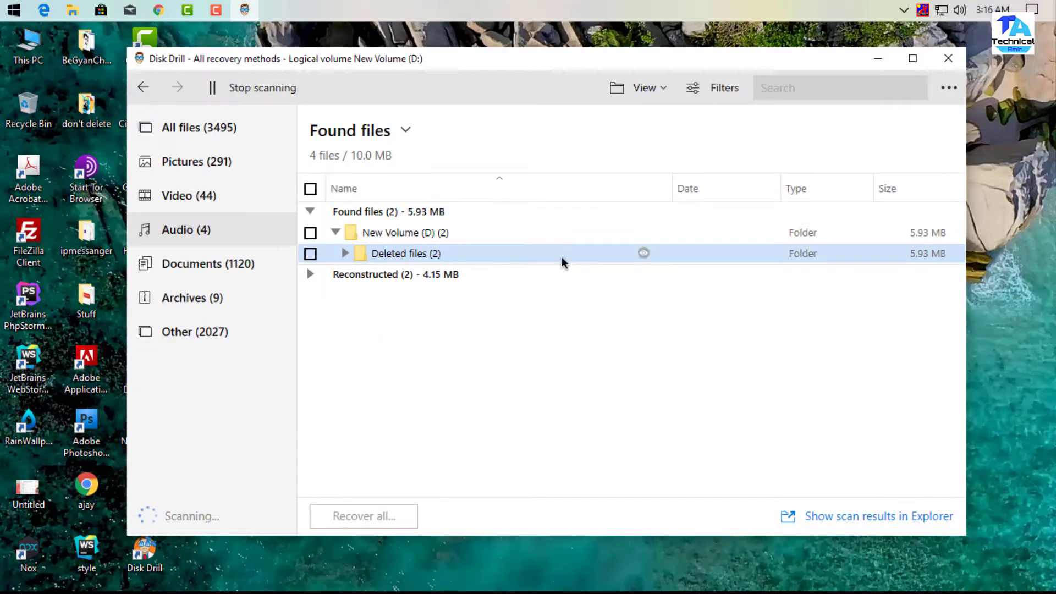
{"action": "double_click", "coordinate": [385, 255]}
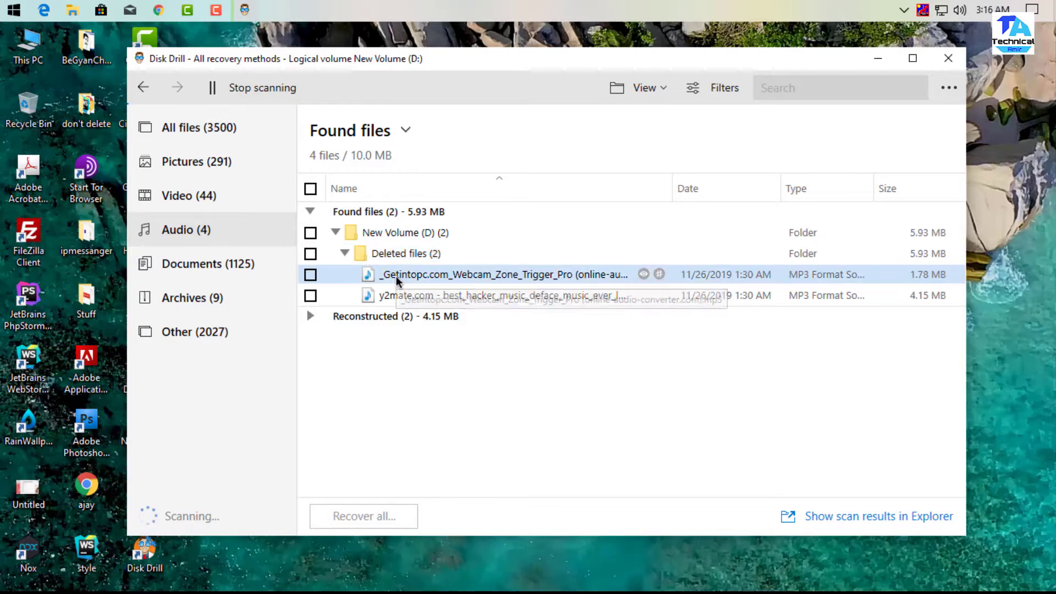
{"action": "left_click", "coordinate": [385, 294]}
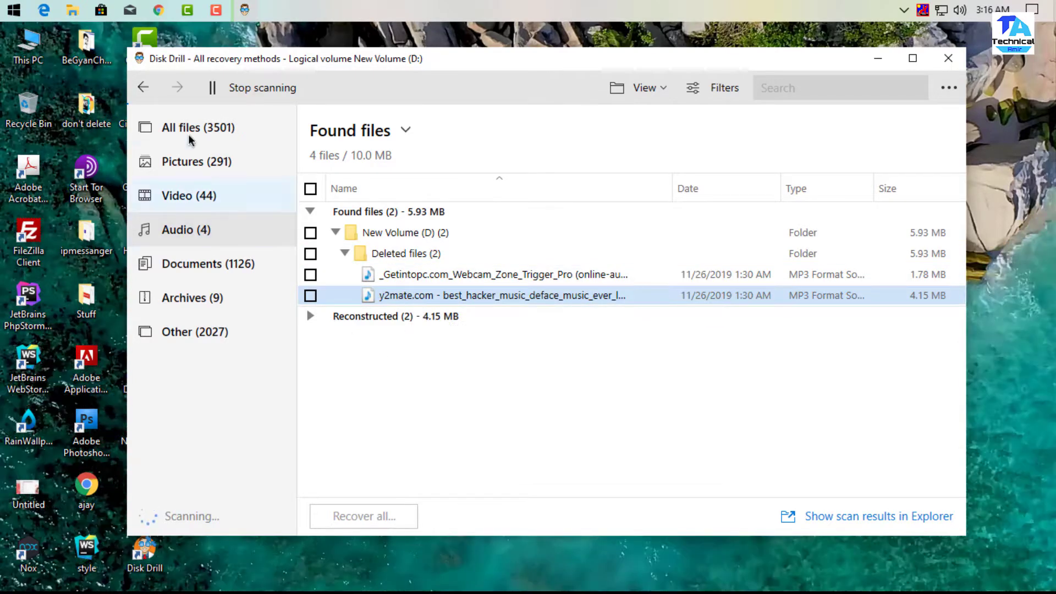
{"action": "left_click", "coordinate": [143, 87]}
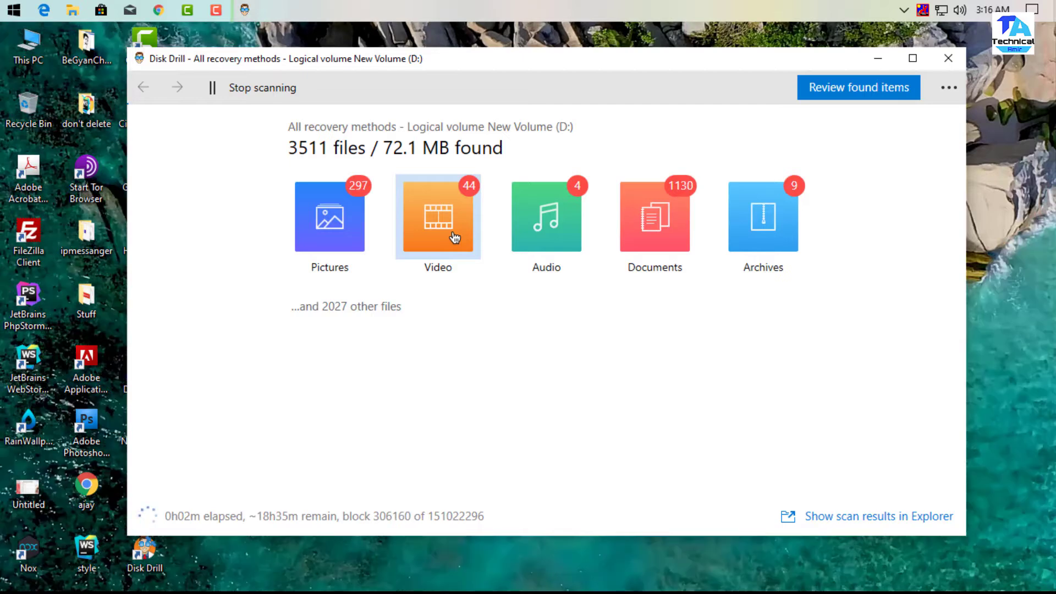
Stop the scan and mark IMG_20180308_110959.jpg and unnamed.jpg in the found pictures' Deleted files folder for recovery.
{"action": "left_click", "coordinate": [216, 89]}
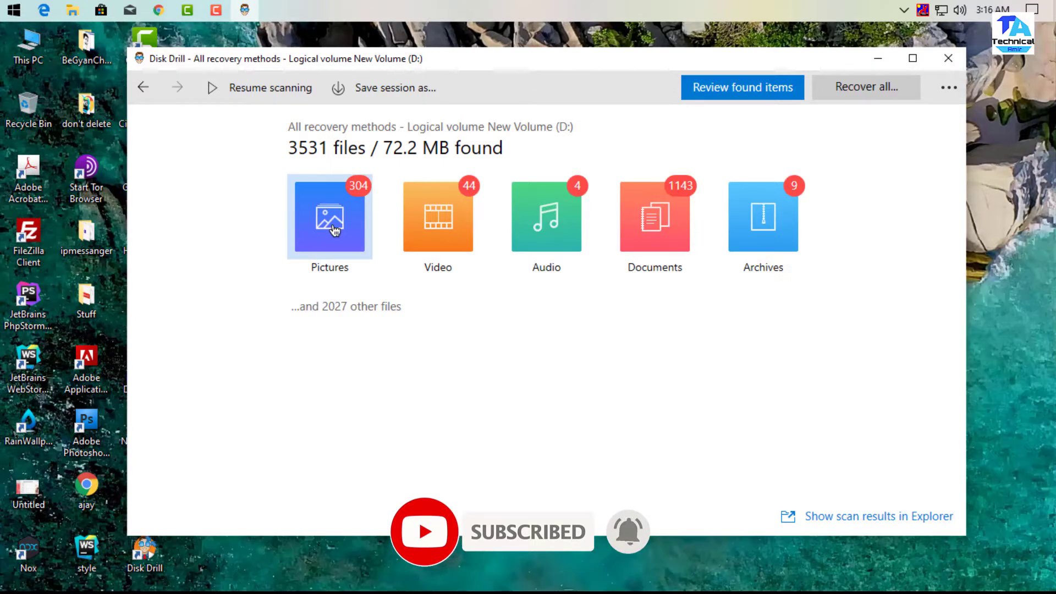
{"action": "left_click", "coordinate": [334, 230]}
{"action": "left_click", "coordinate": [428, 237]}
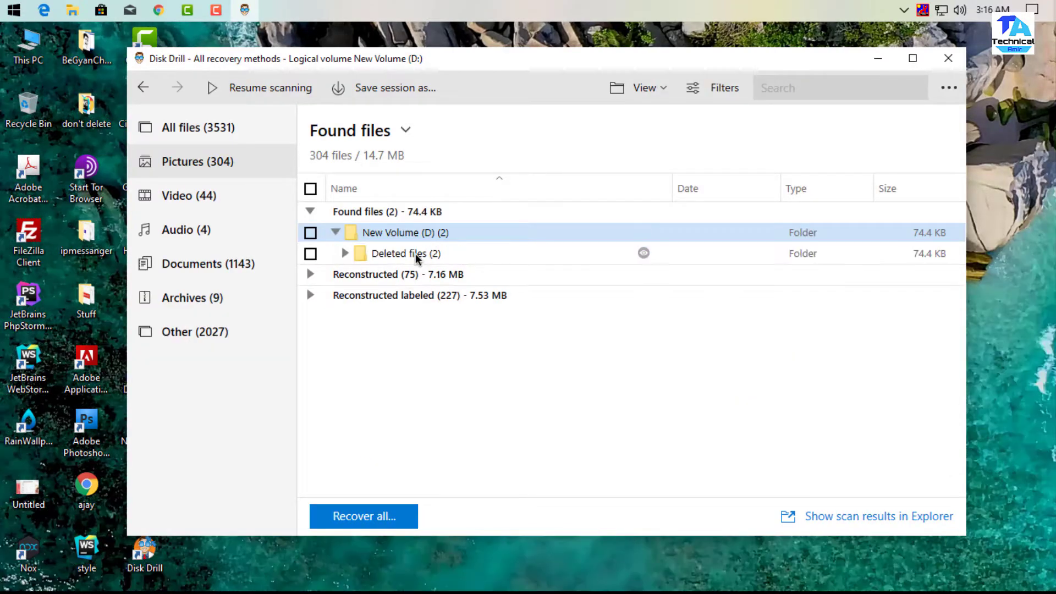
{"action": "left_click", "coordinate": [415, 254]}
{"action": "left_click", "coordinate": [310, 274]}
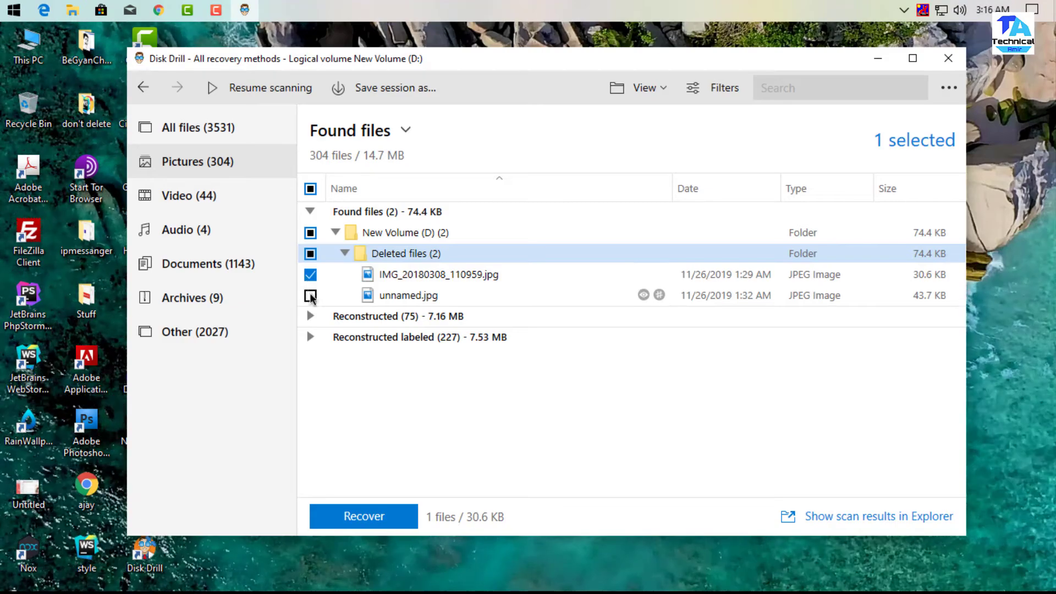
{"action": "left_click", "coordinate": [311, 296]}
Recover the two selected pictures to C:\Users\admin\Documents and return to the disk list.
{"action": "left_click", "coordinate": [365, 516]}
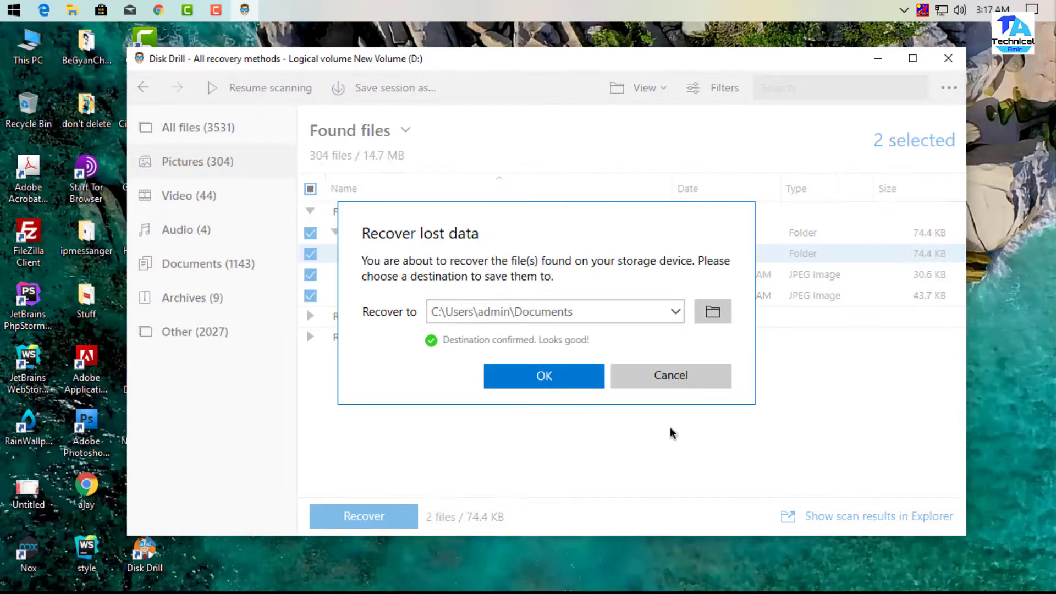
{"action": "left_click", "coordinate": [713, 322]}
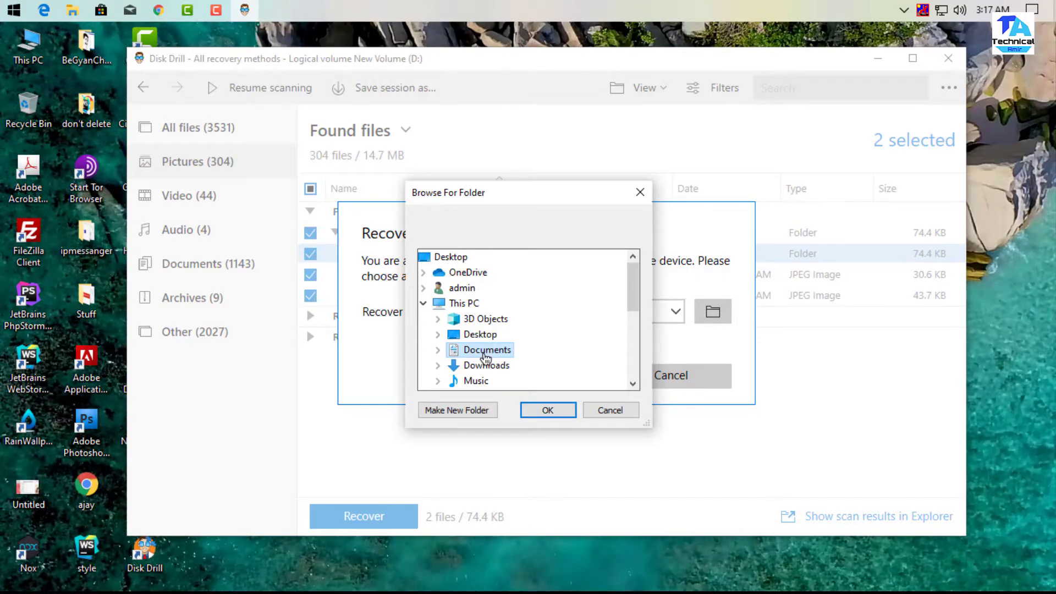
{"action": "left_click", "coordinate": [547, 410]}
{"action": "left_click", "coordinate": [572, 385]}
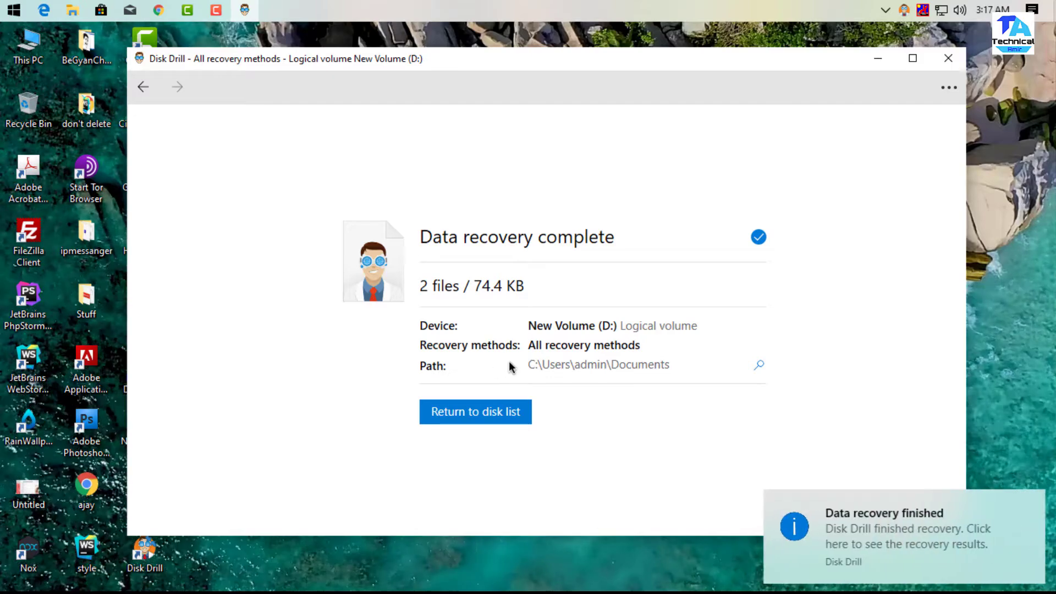
{"action": "left_click", "coordinate": [482, 421]}
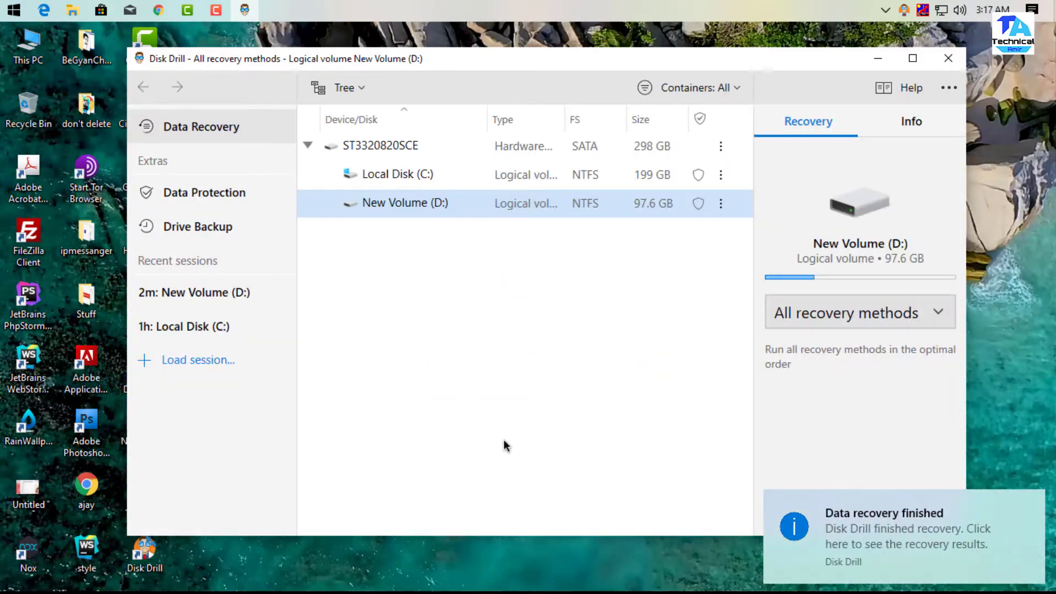
Switch to File Explorer and check the two recovered pictures in Documents\Found files\New Volume (D)\Deleted files.
{"action": "left_click", "coordinate": [876, 59]}
{"action": "left_click", "coordinate": [71, 10]}
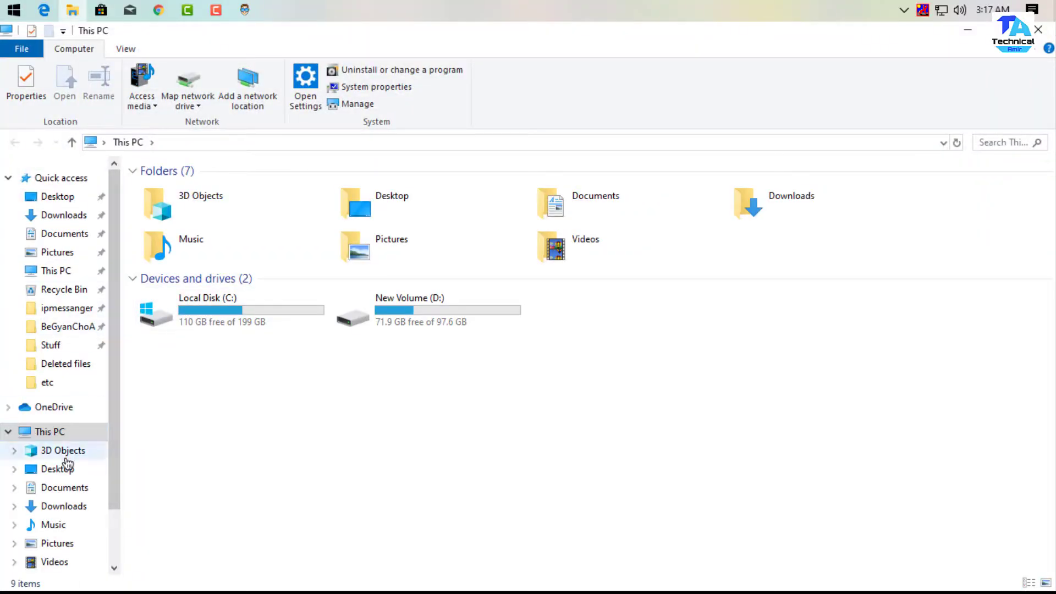
{"action": "left_click", "coordinate": [65, 488]}
{"action": "double_click", "coordinate": [165, 191]}
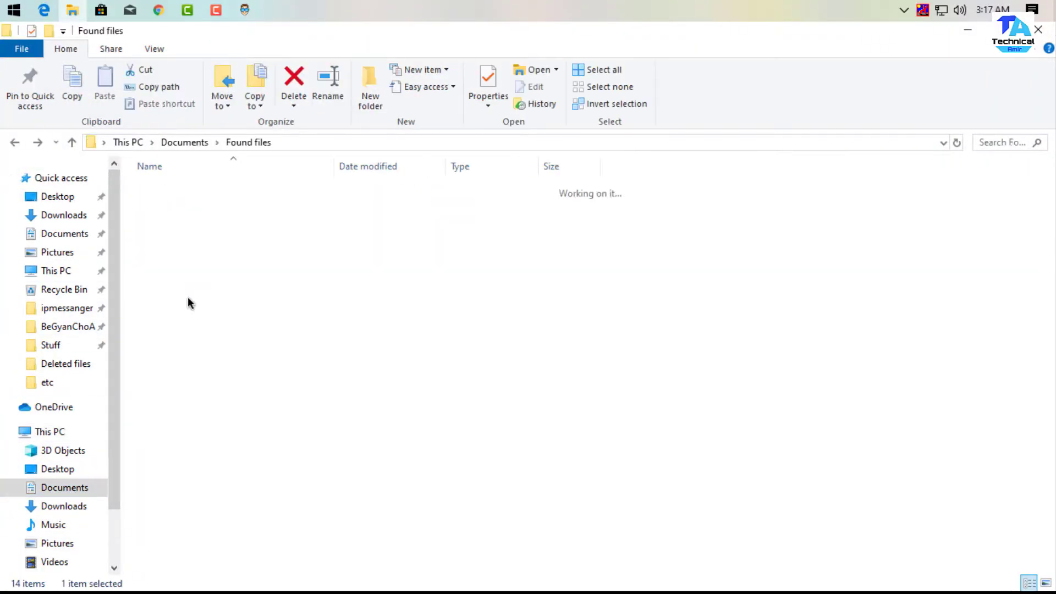
{"action": "double_click", "coordinate": [174, 194]}
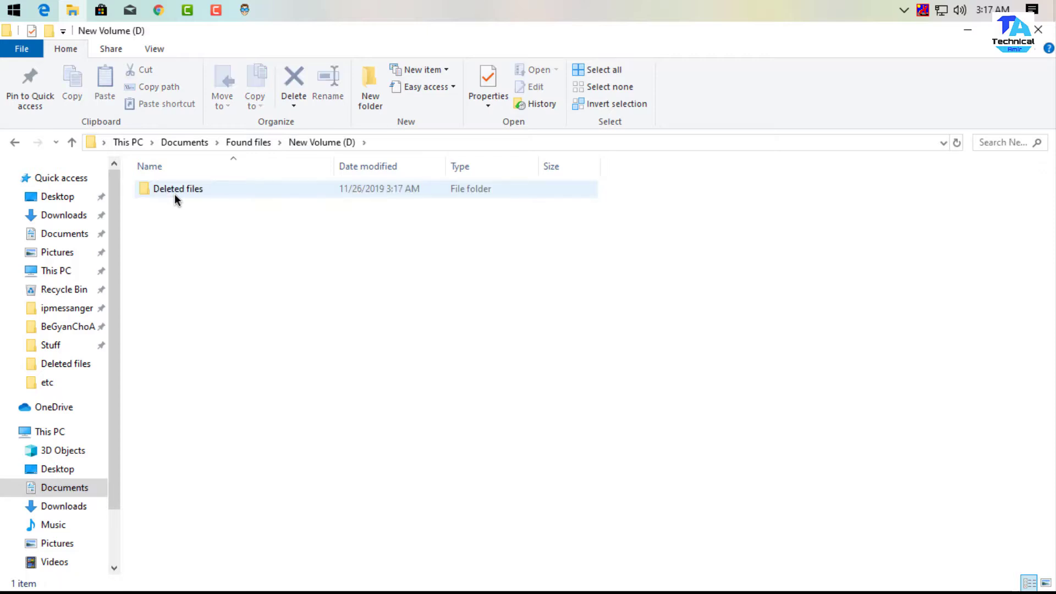
{"action": "left_click", "coordinate": [174, 188]}
{"action": "double_click", "coordinate": [174, 188]}
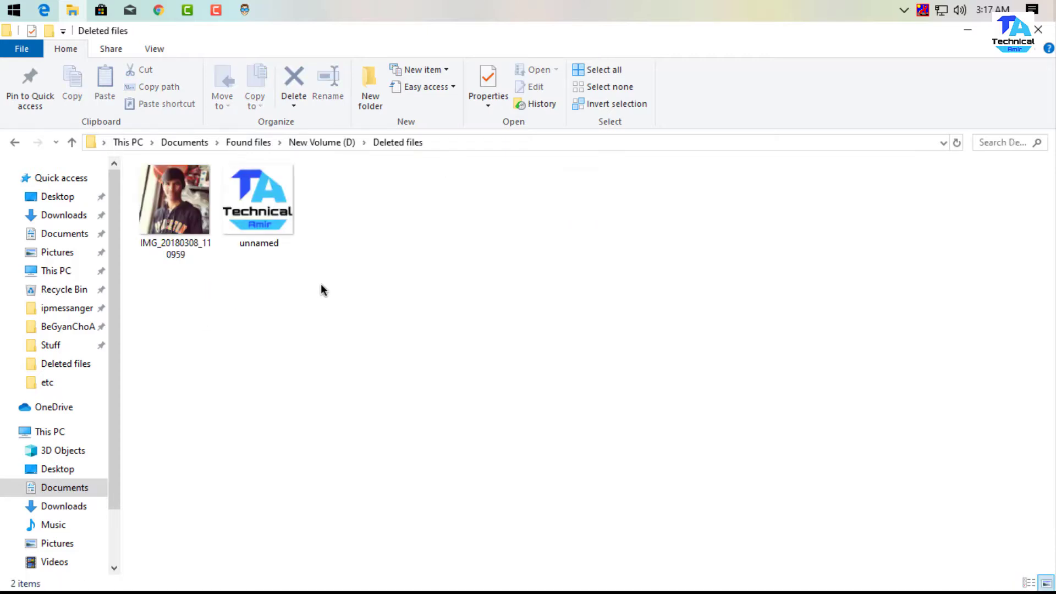
{"action": "left_click_drag", "start_coordinate": [329, 300], "coordinate": [153, 225]}
{"action": "left_click", "coordinate": [224, 354]}
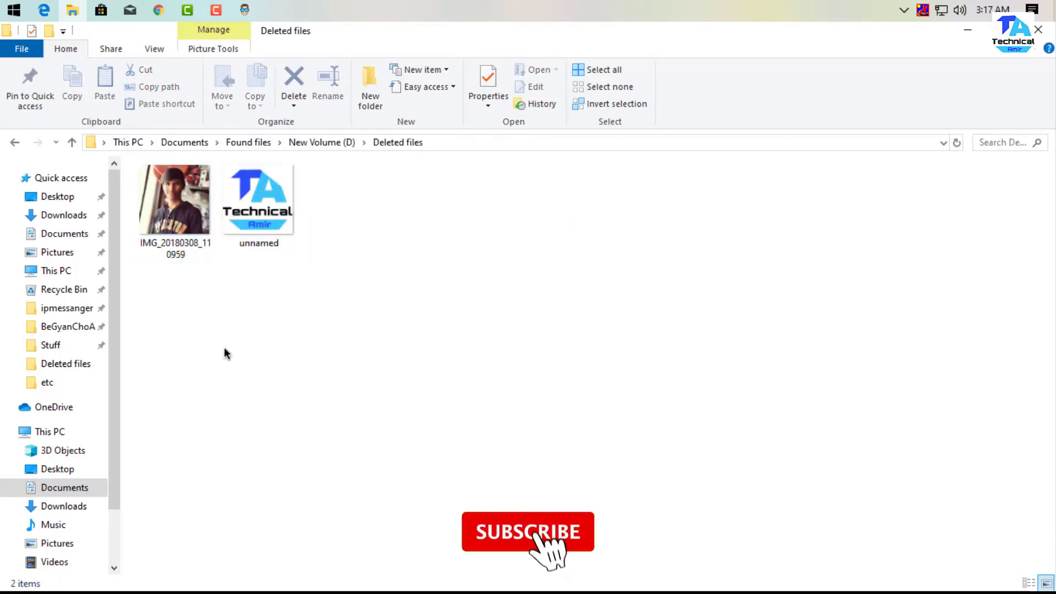
{"action": "left_click_drag", "start_coordinate": [399, 282], "coordinate": [135, 162]}
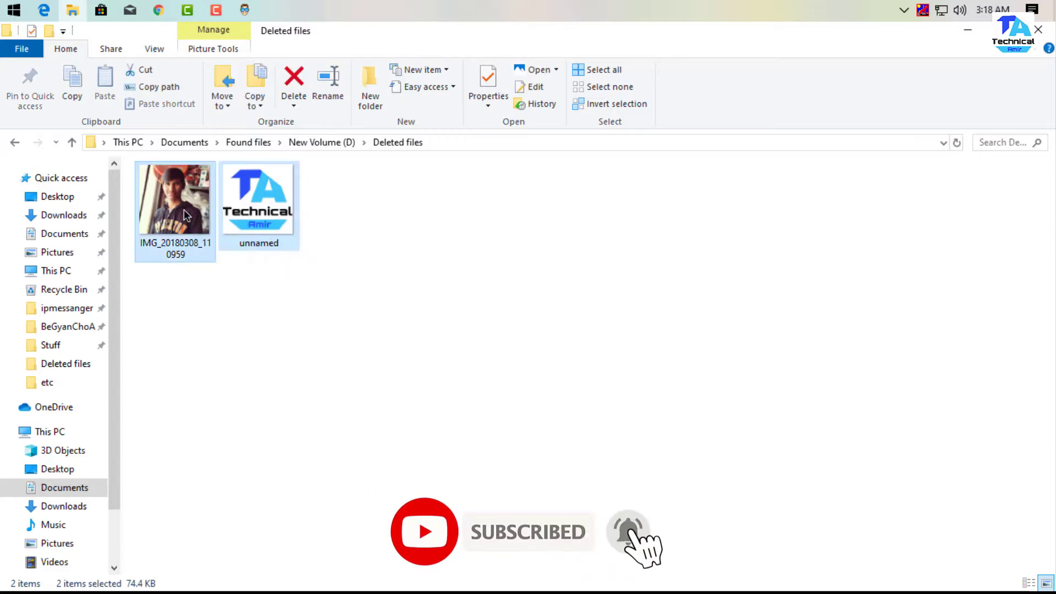
Return to Disk Drill, search New Volume (D:) for lost data with all recovery methods, and stop the scan.
{"action": "left_click", "coordinate": [244, 10]}
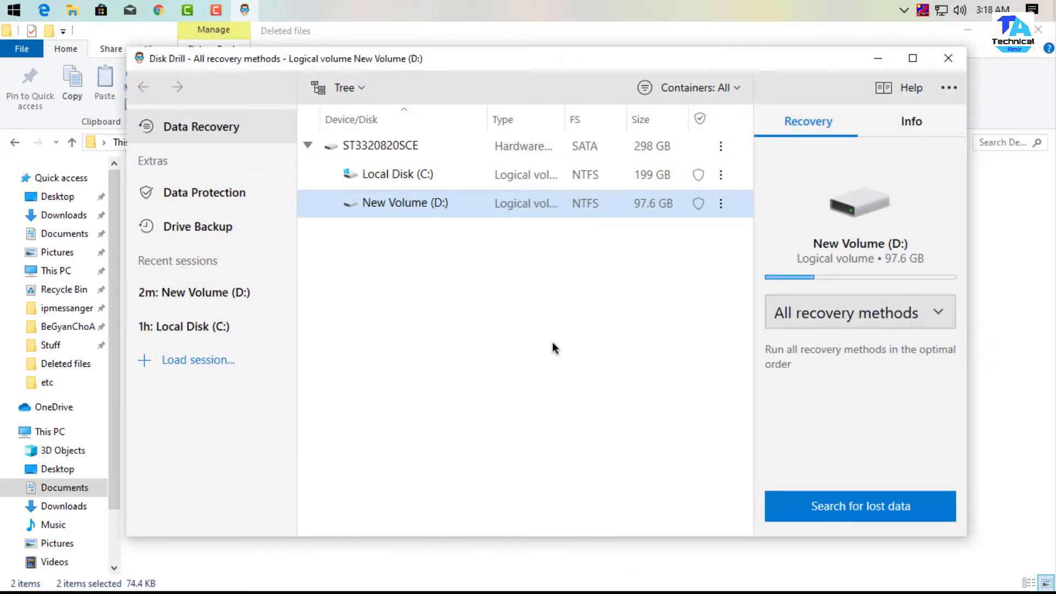
{"action": "left_click", "coordinate": [855, 520]}
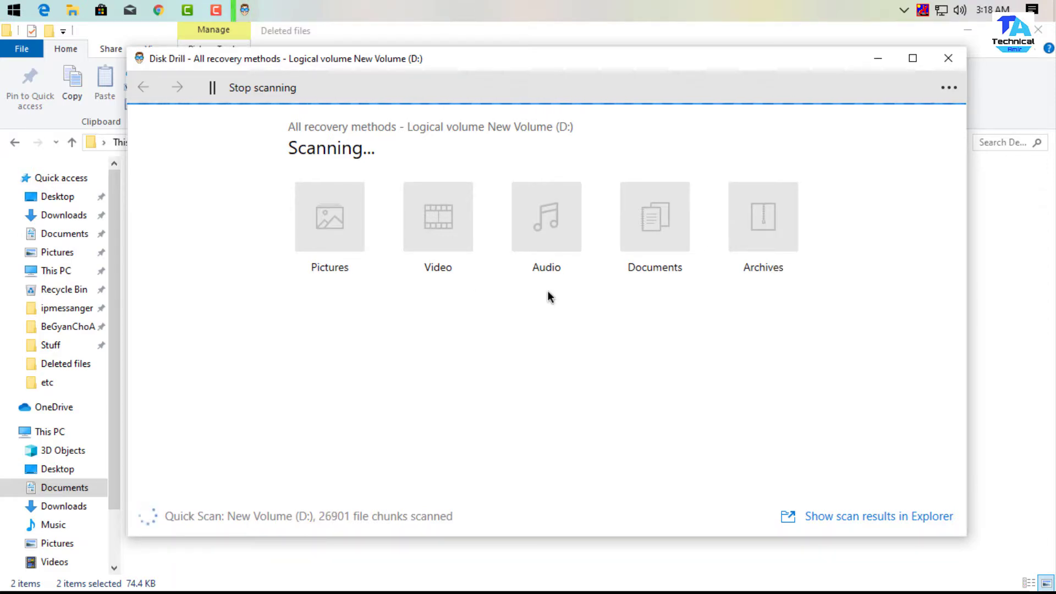
{"action": "left_click", "coordinate": [212, 87]}
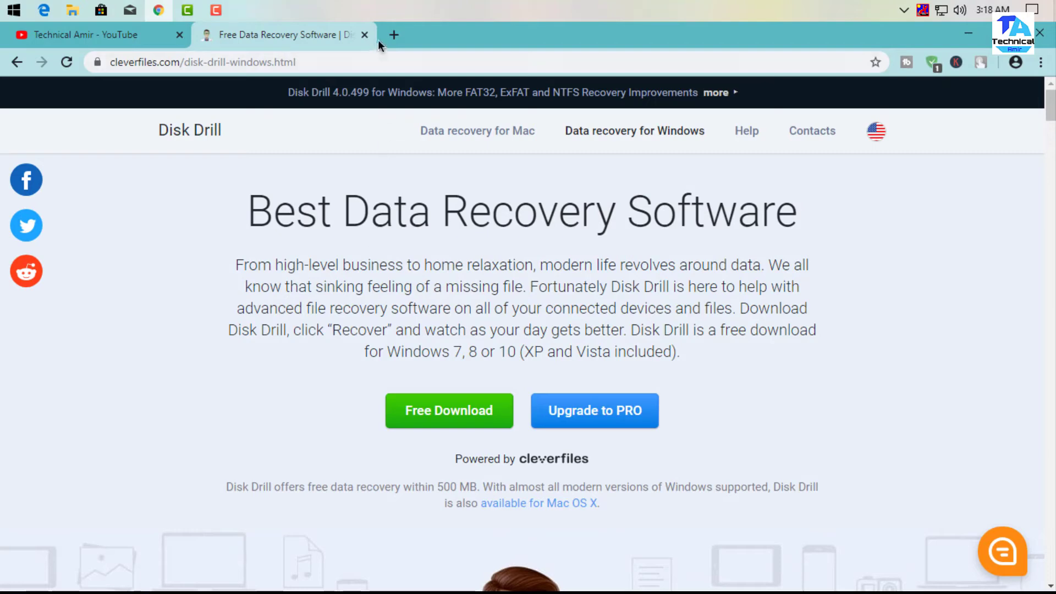
Open google.com in a new Chrome tab and search for recuva.
{"action": "left_click", "coordinate": [388, 34]}
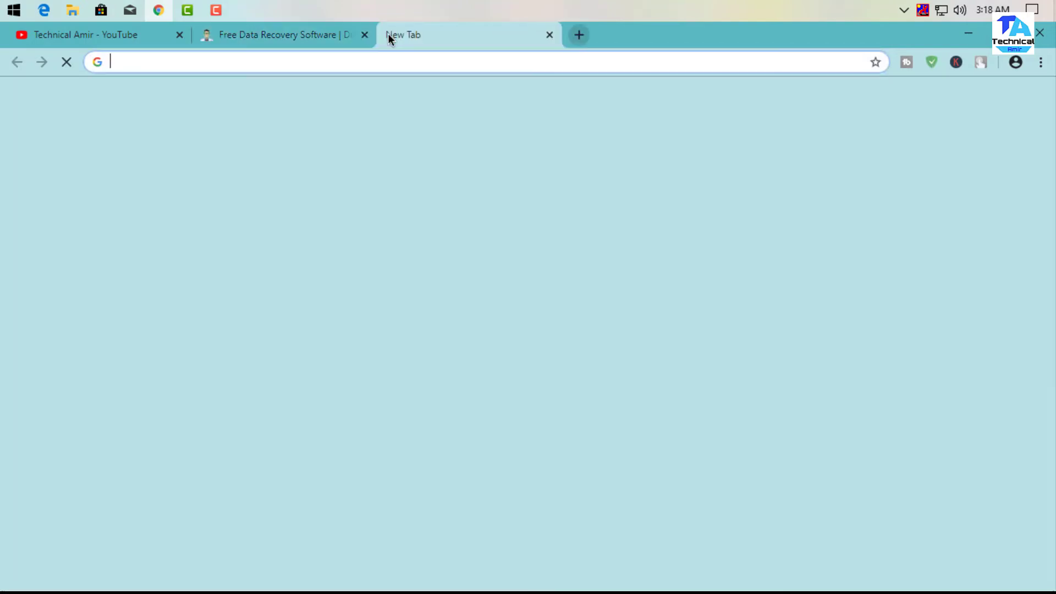
{"action": "type", "text": "google.com"}
{"action": "key", "text": "Return"}
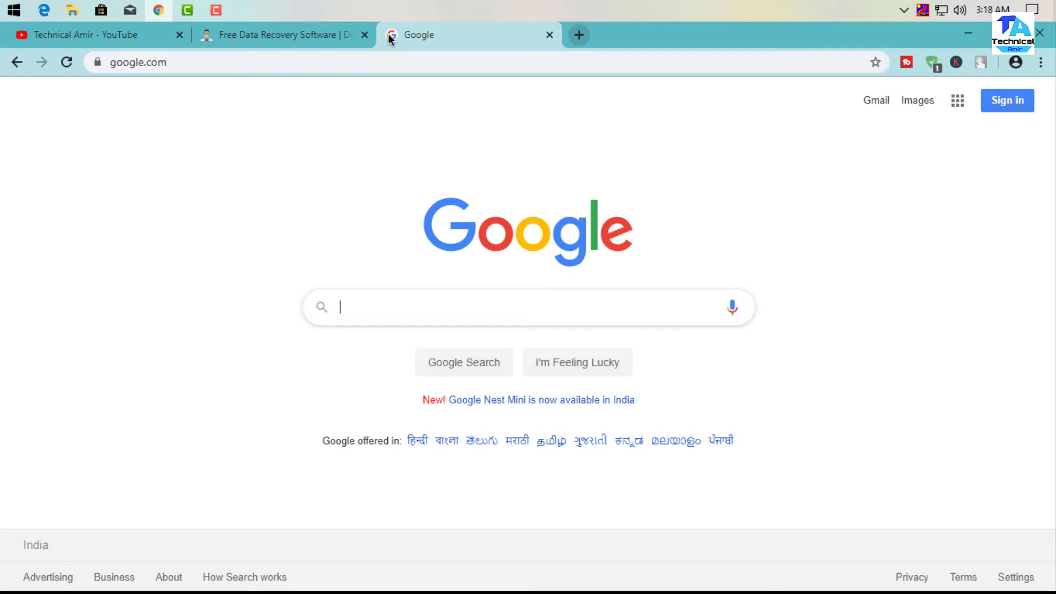
{"action": "type", "text": "re"}
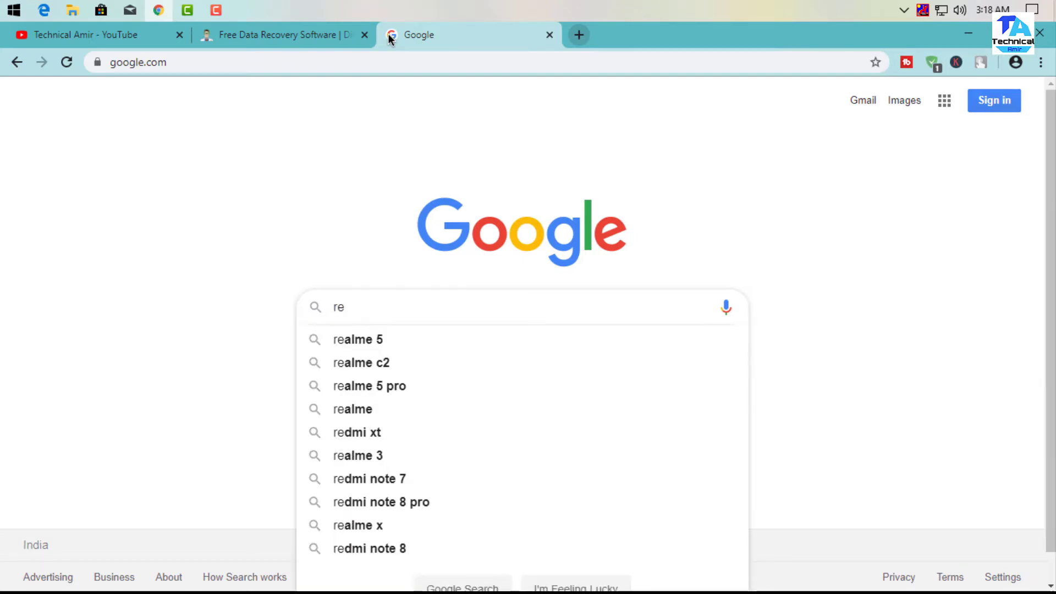
{"action": "type", "text": "cuva"}
{"action": "key", "text": "Return"}
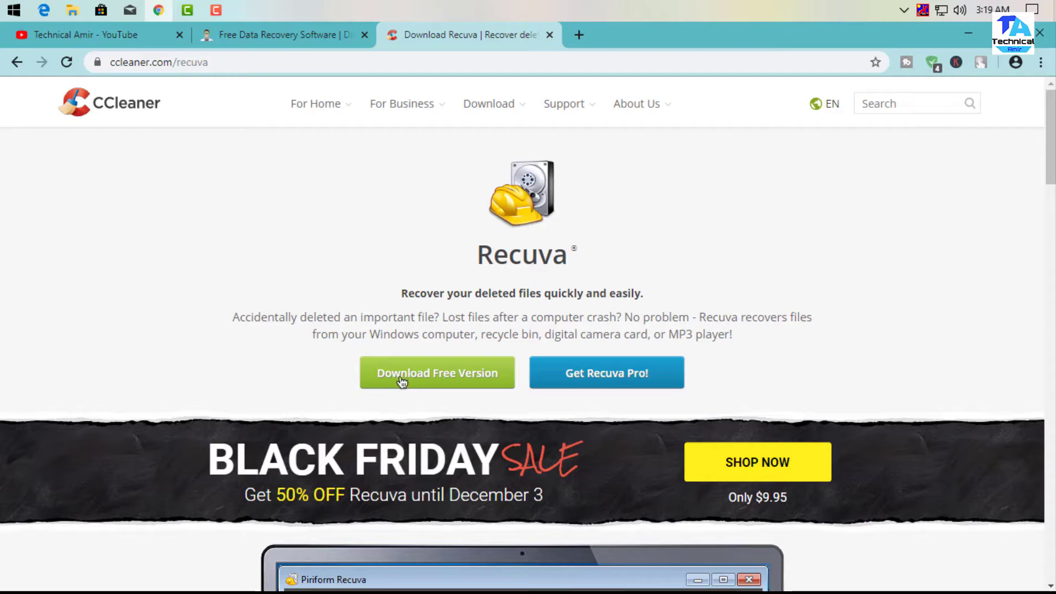
Download the free version of Recuva from the version comparison on the CCleaner page.
{"action": "scroll", "coordinate": [290, 358], "scroll_direction": "down", "scroll_amount": 15}
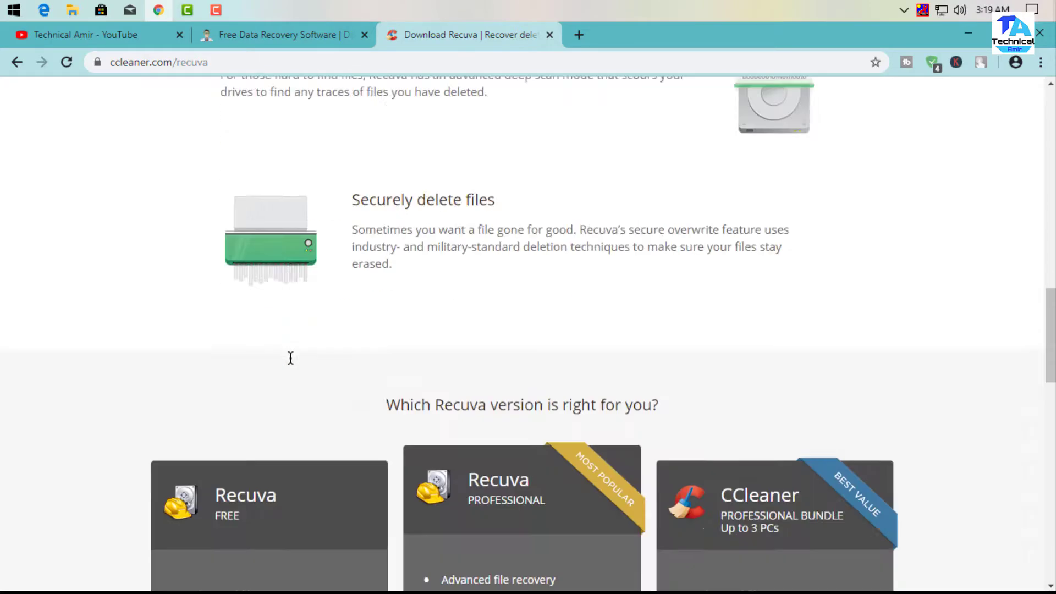
{"action": "scroll", "coordinate": [289, 356], "scroll_direction": "down", "scroll_amount": 4}
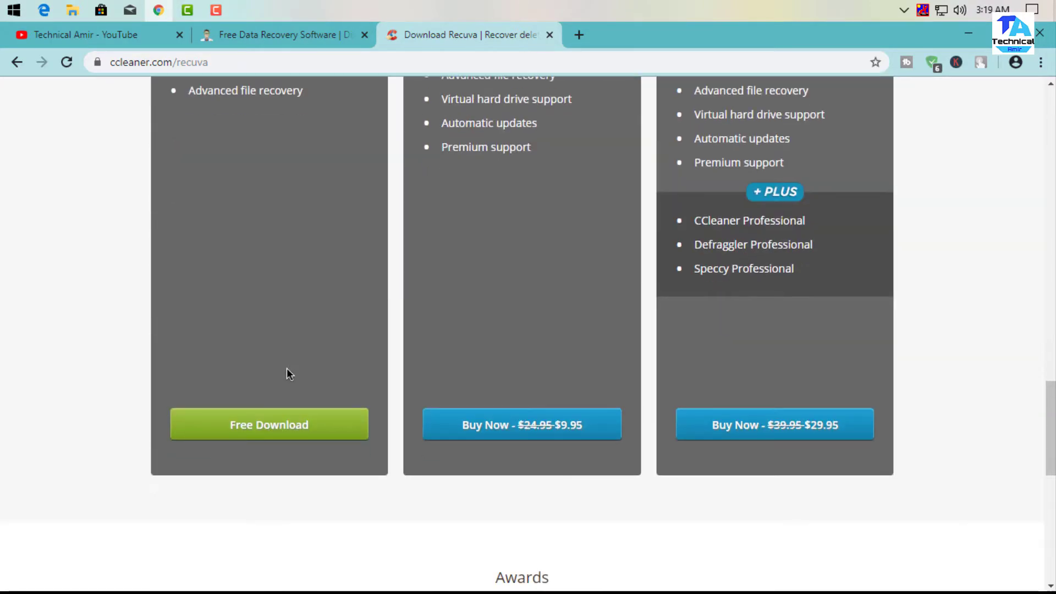
{"action": "left_click", "coordinate": [283, 426]}
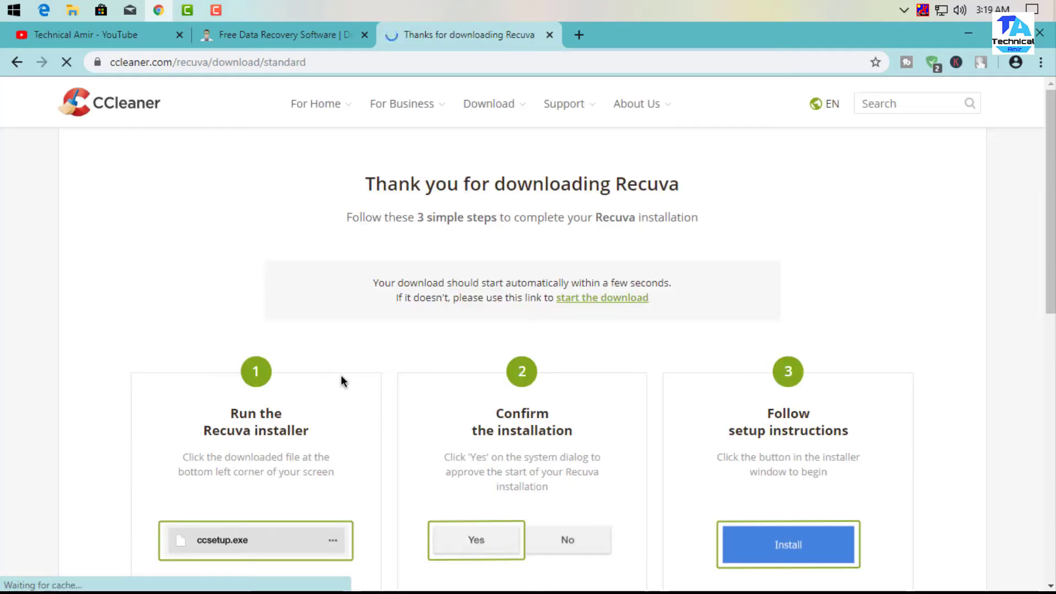
{"action": "scroll", "coordinate": [341, 377], "scroll_direction": "down", "scroll_amount": 3}
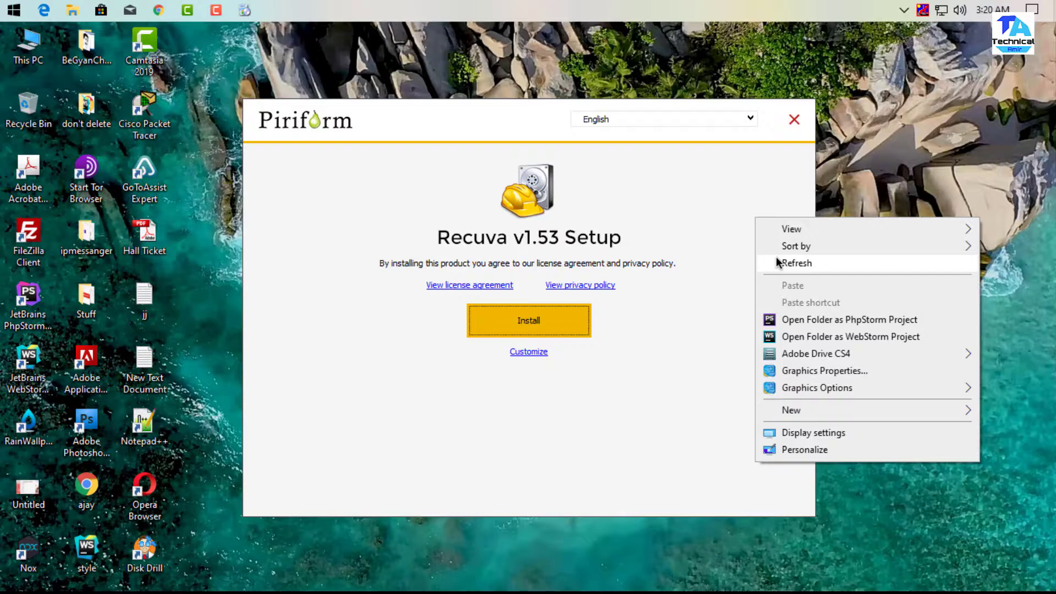
Refresh the desktop, install Recuva v1.53 with the default options, and close the setup without running the program.
{"action": "left_click", "coordinate": [792, 263]}
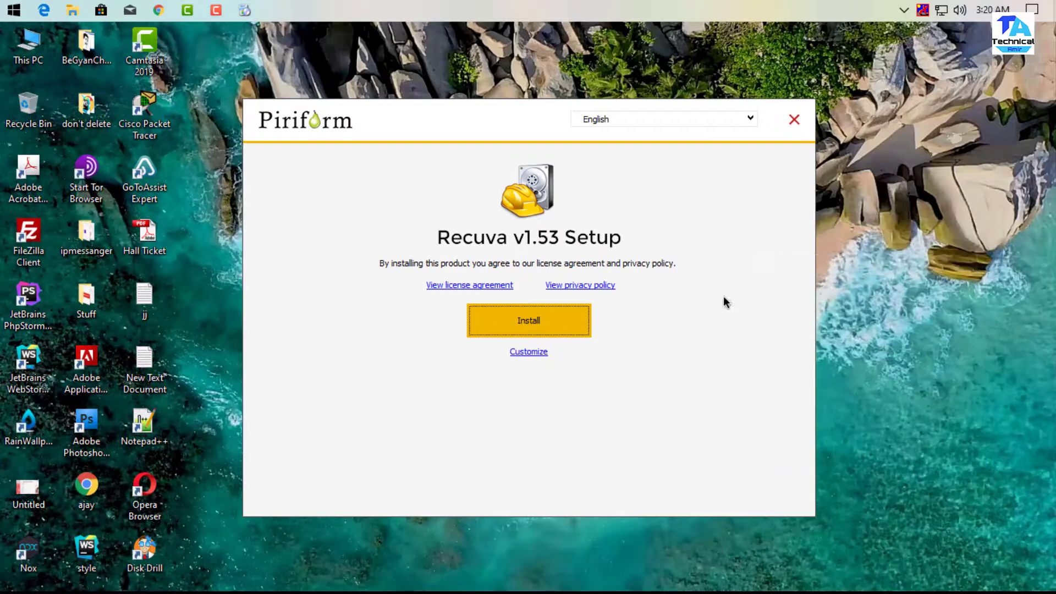
{"action": "left_click", "coordinate": [522, 323]}
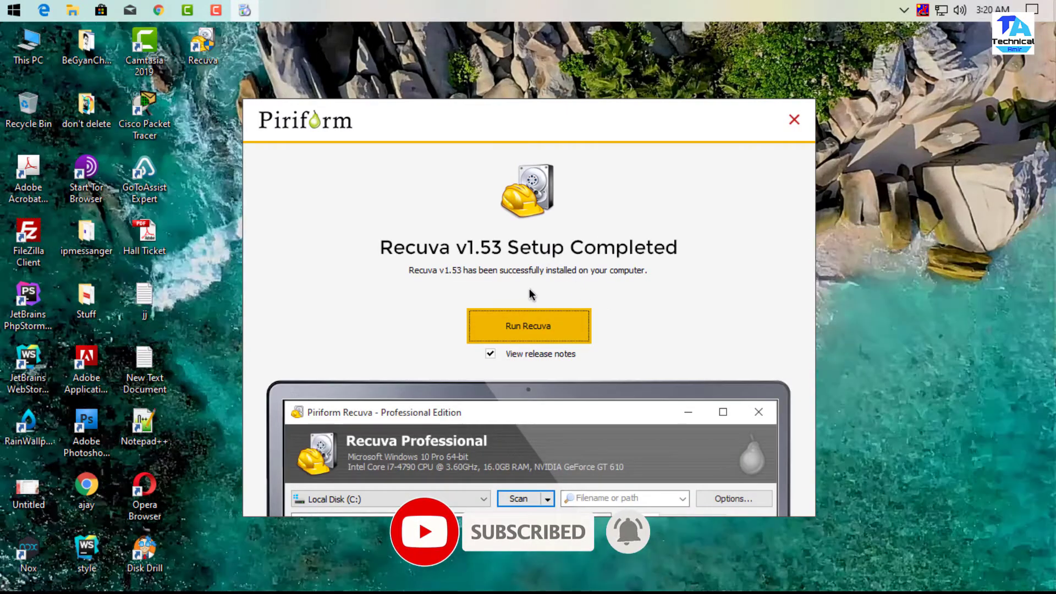
{"action": "left_click", "coordinate": [792, 121]}
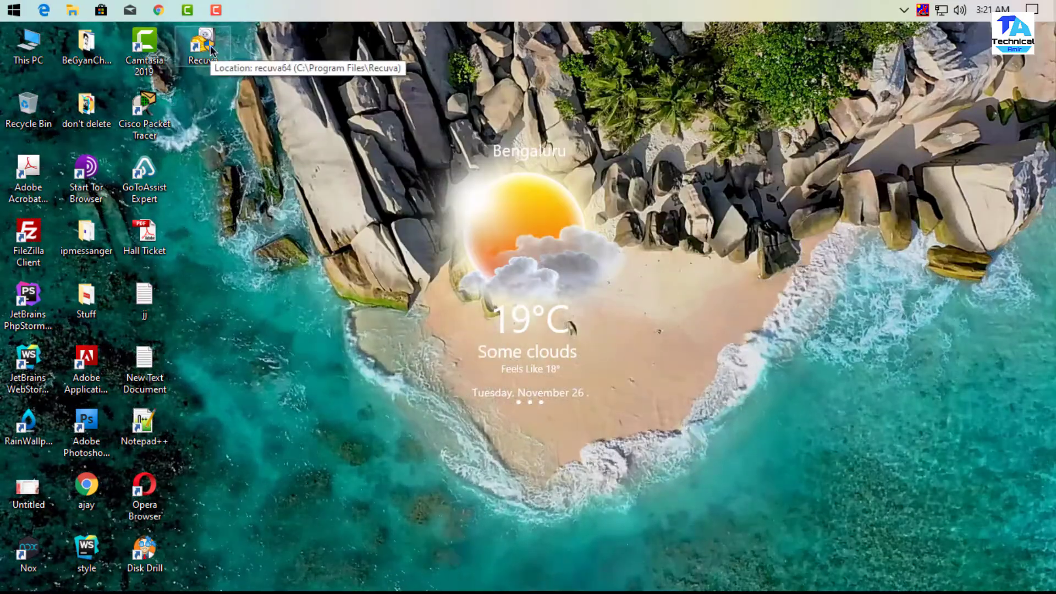
Launch Recuva from the desktop and choose Music as the file type to recover in the wizard.
{"action": "double_click", "coordinate": [203, 44]}
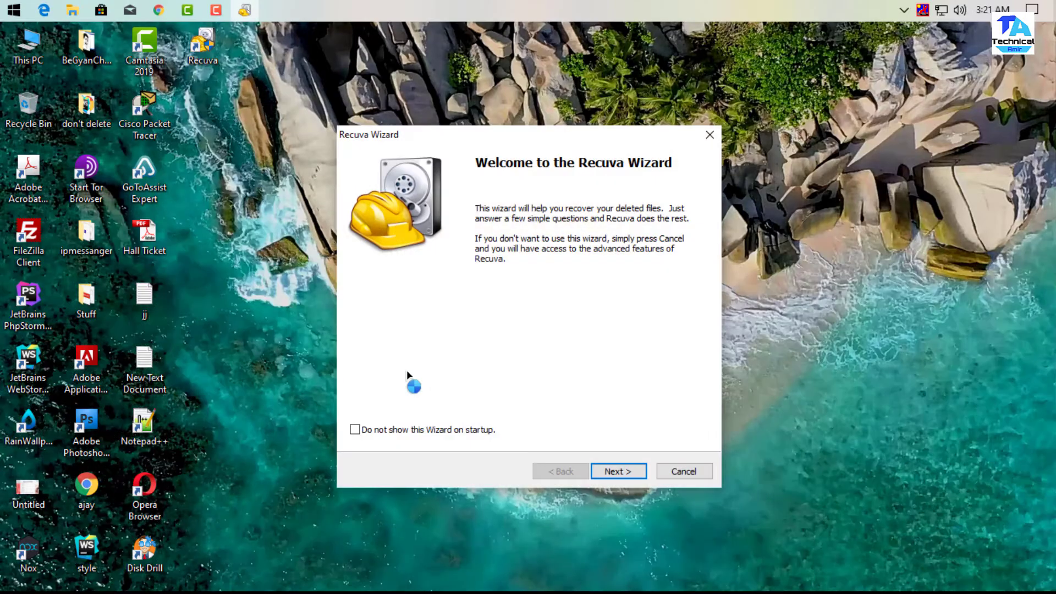
{"action": "left_click", "coordinate": [608, 469]}
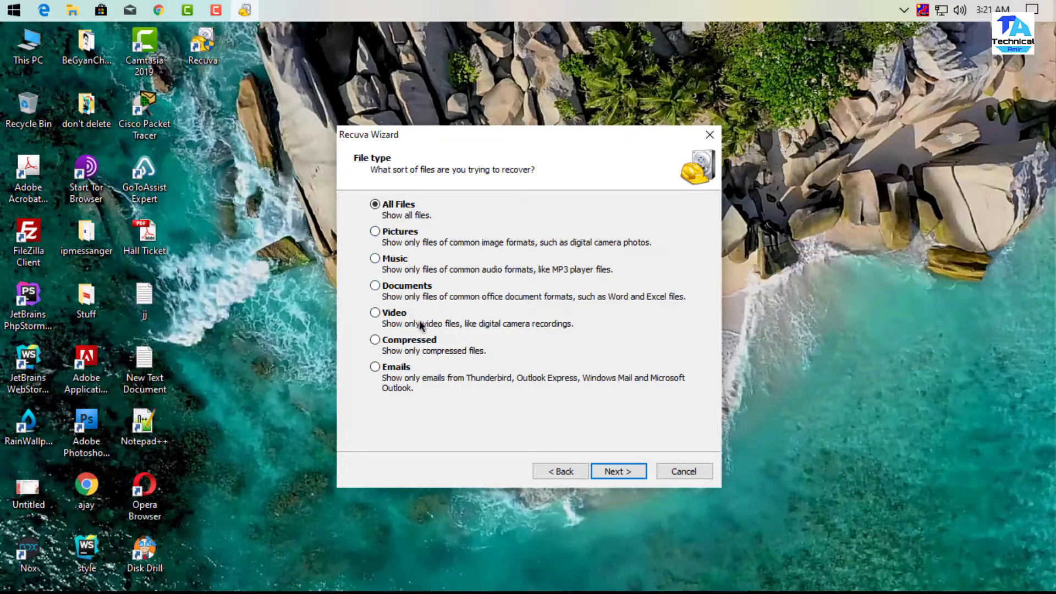
{"action": "left_click", "coordinate": [395, 259]}
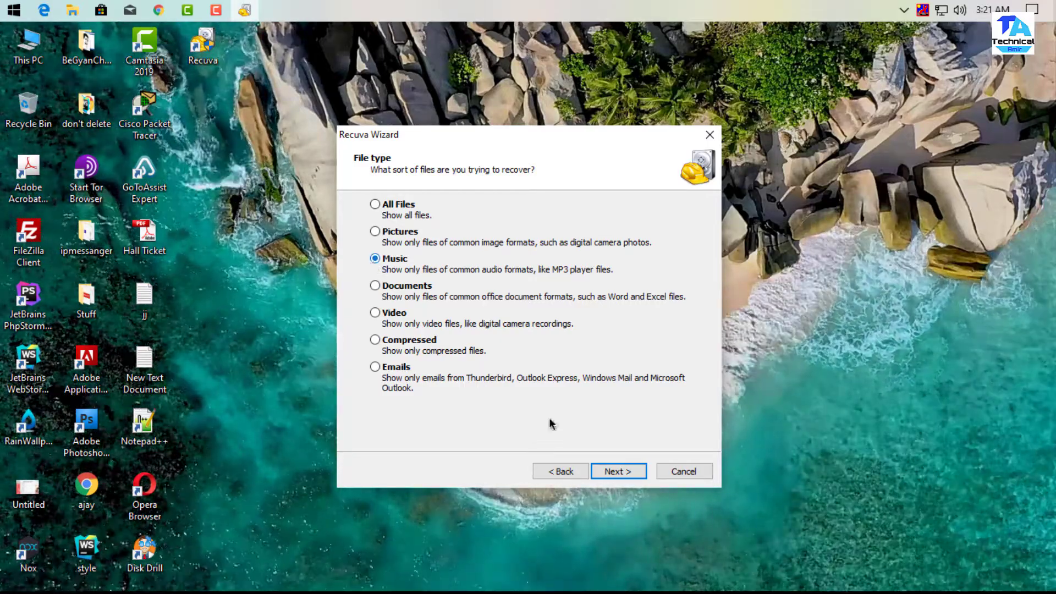
{"action": "left_click", "coordinate": [605, 471]}
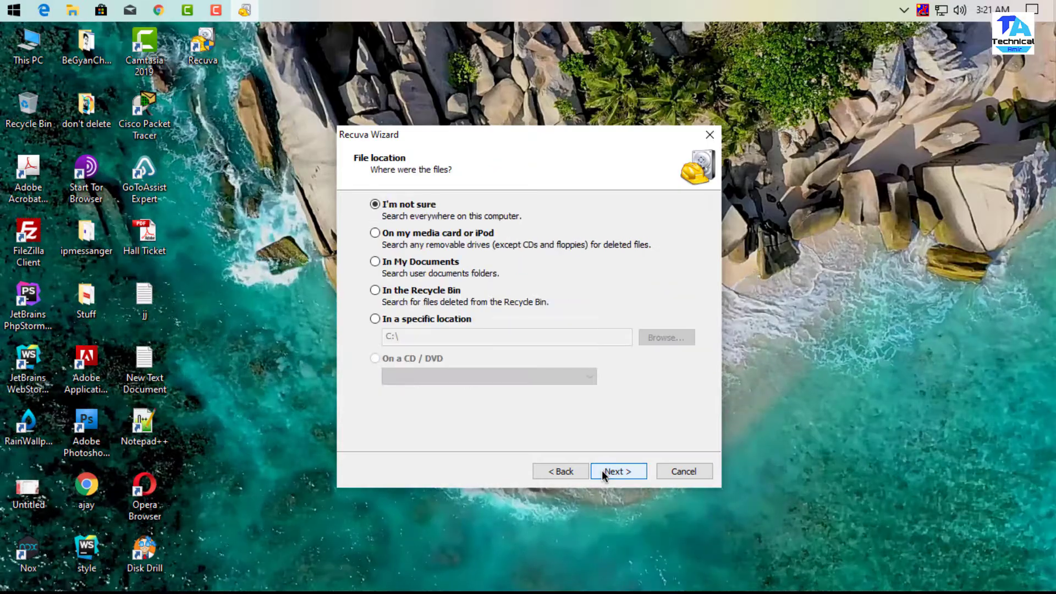
Set the specific search location to D:\Deleted files and start the search without Deep Scan.
{"action": "left_click", "coordinate": [376, 319]}
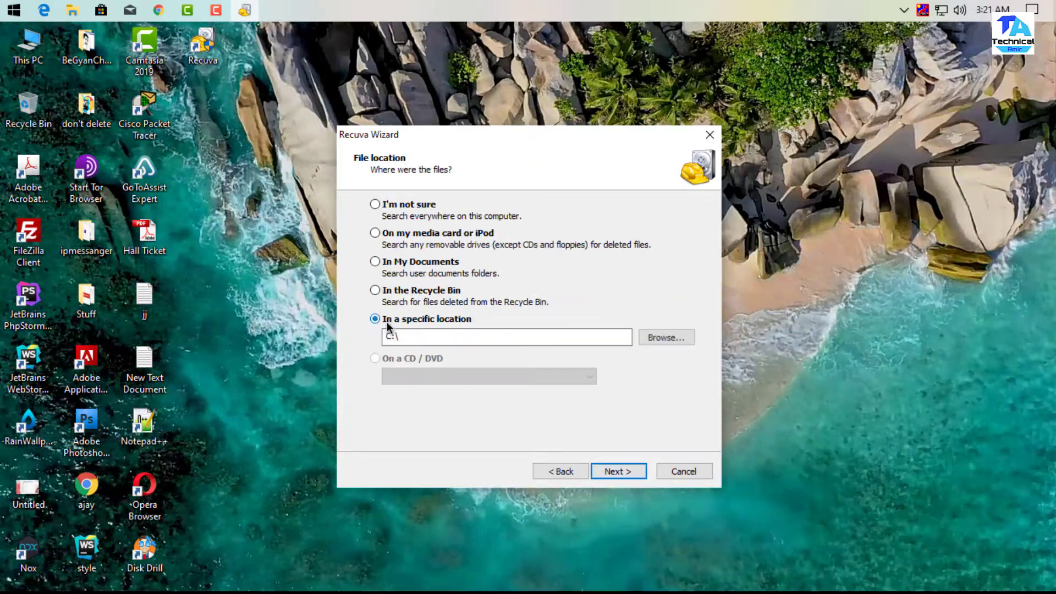
{"action": "left_click", "coordinate": [649, 338]}
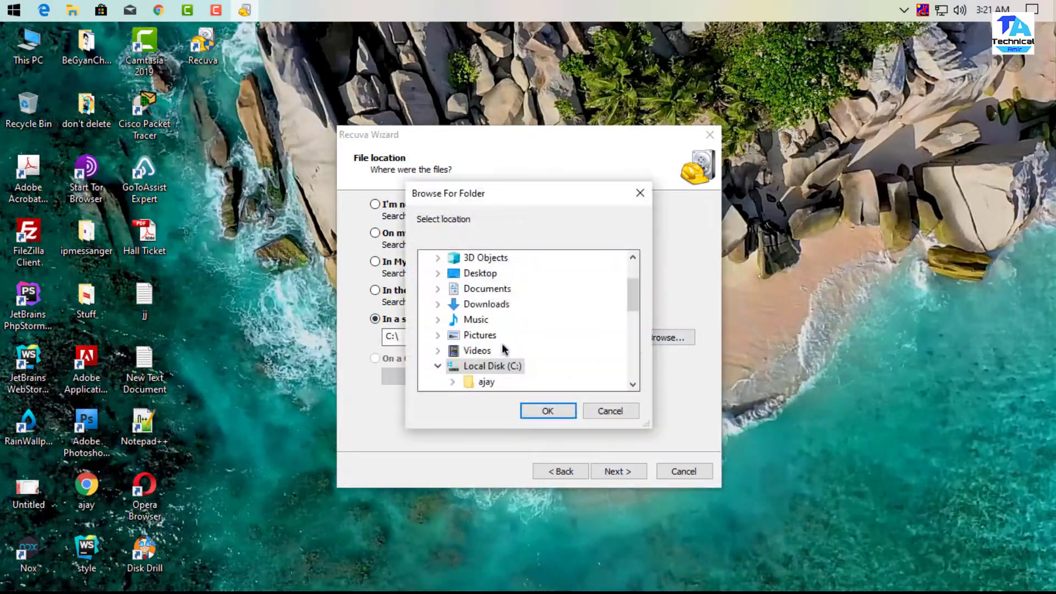
{"action": "scroll", "coordinate": [559, 337], "scroll_direction": "down", "scroll_amount": 2}
{"action": "scroll", "coordinate": [545, 343], "scroll_direction": "down", "scroll_amount": 2}
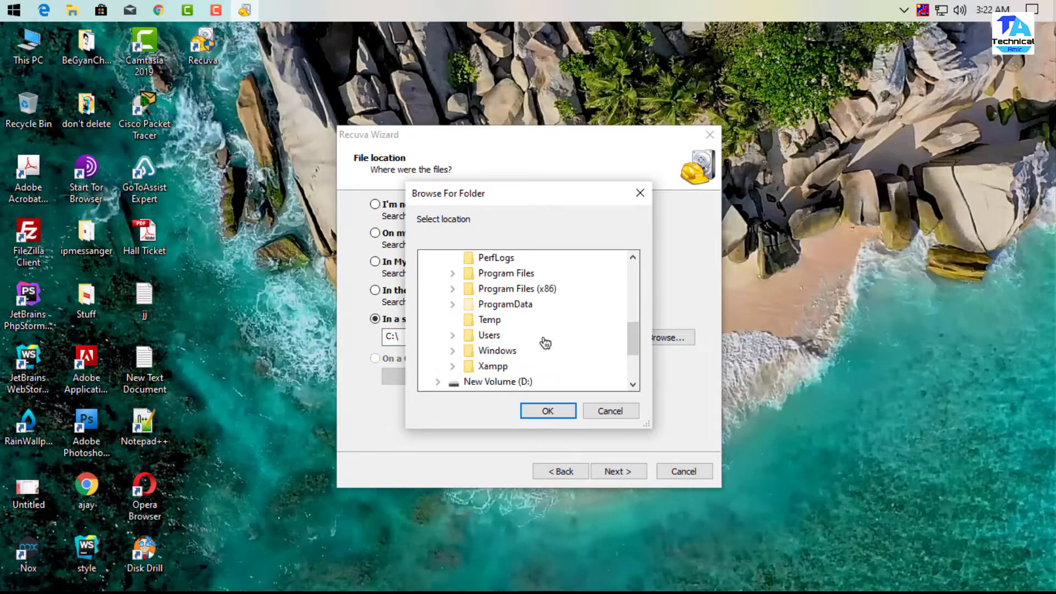
{"action": "scroll", "coordinate": [507, 366], "scroll_direction": "down", "scroll_amount": 1}
{"action": "left_click", "coordinate": [498, 336]}
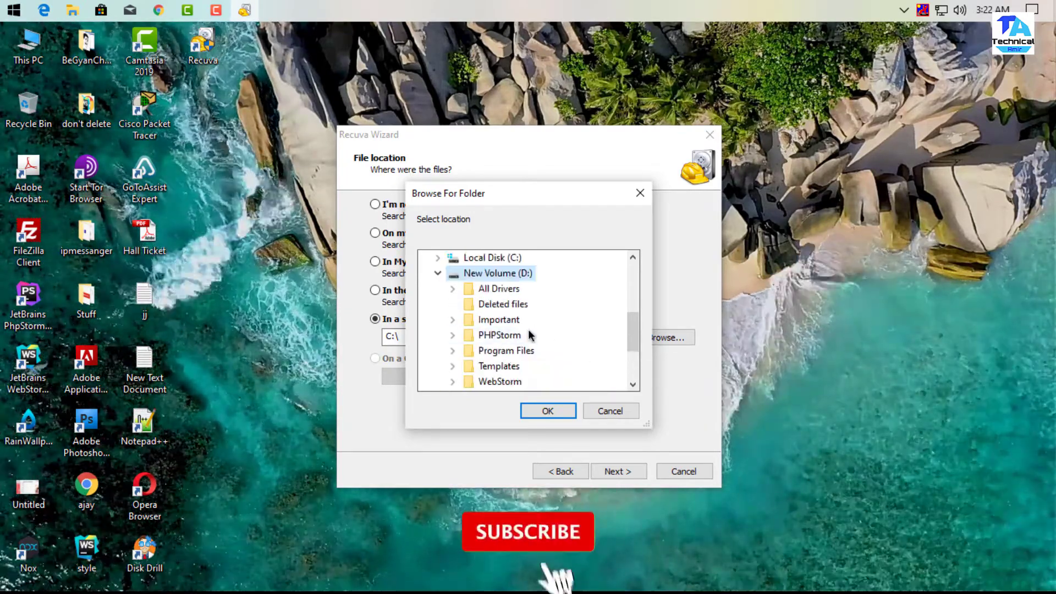
{"action": "scroll", "coordinate": [528, 335], "scroll_direction": "down", "scroll_amount": 1}
{"action": "scroll", "coordinate": [528, 335], "scroll_direction": "up", "scroll_amount": 1}
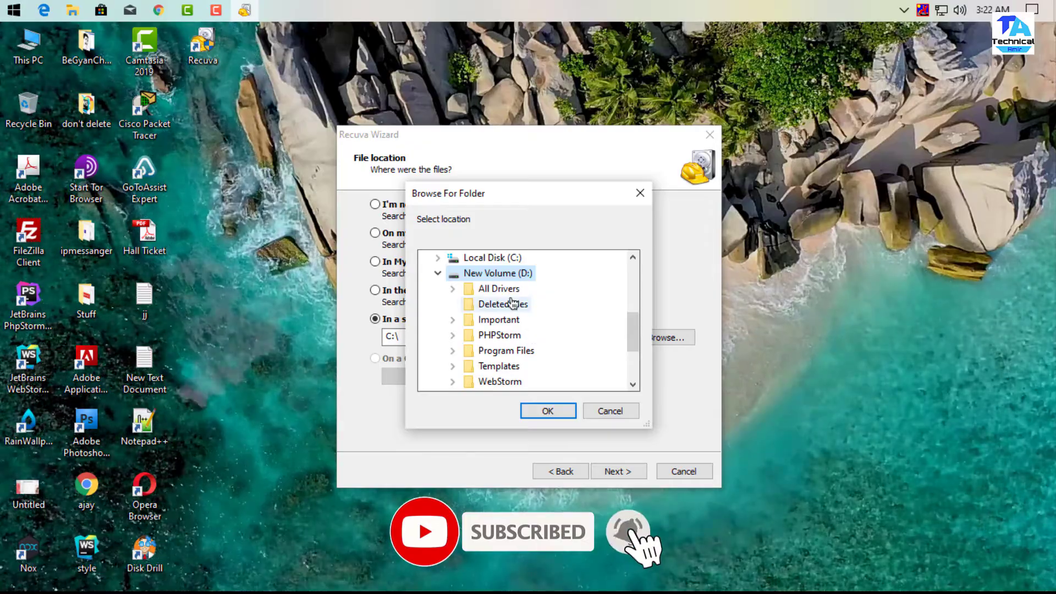
{"action": "left_click", "coordinate": [511, 302]}
{"action": "left_click", "coordinate": [548, 410]}
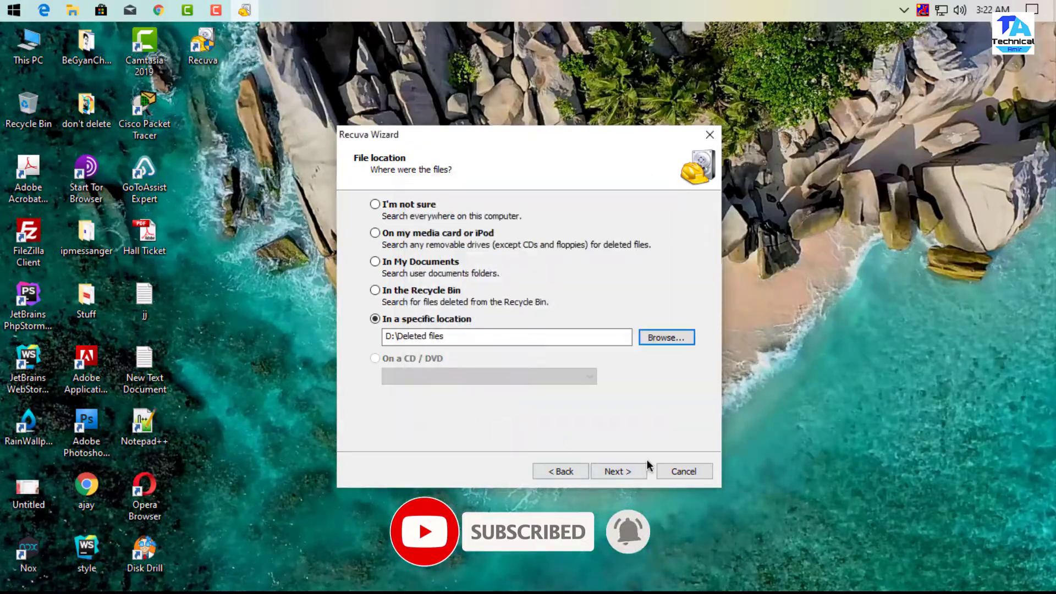
{"action": "left_click", "coordinate": [619, 471]}
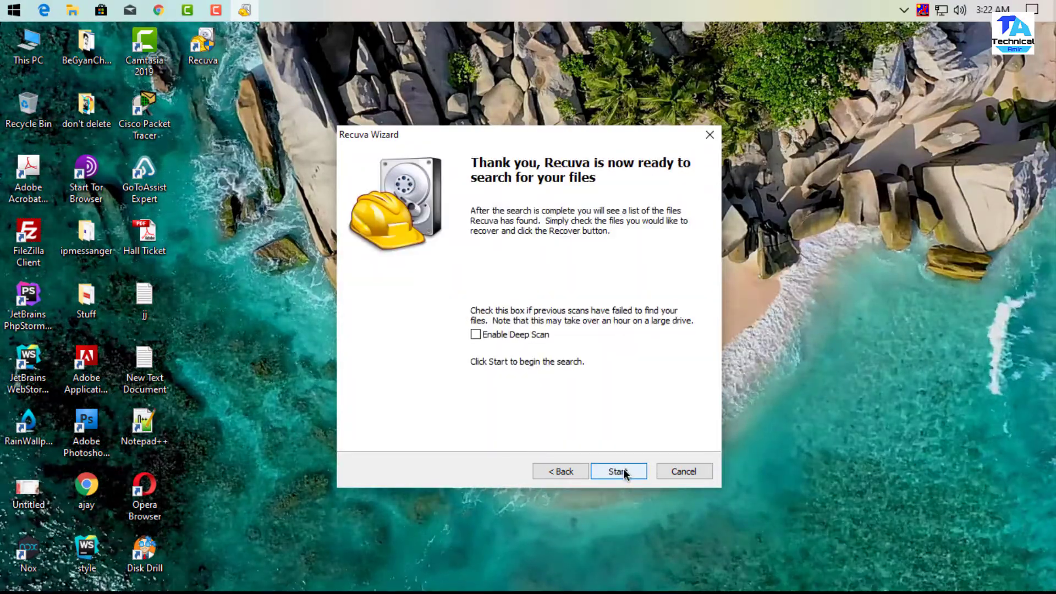
{"action": "left_click", "coordinate": [624, 472]}
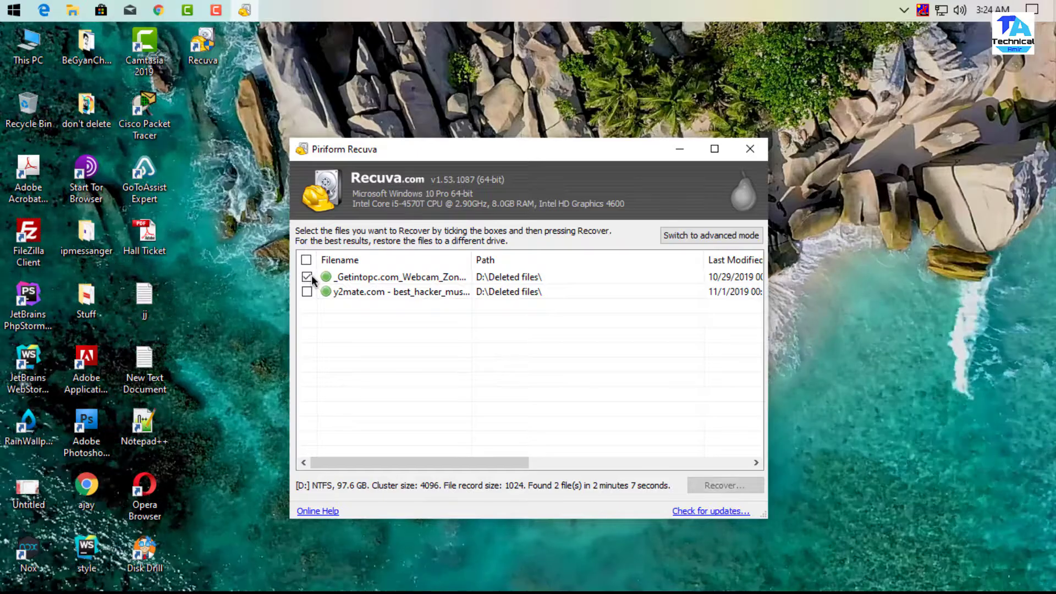
Select both found music files, recover them to the Documents folder, and dismiss the completion message.
{"action": "left_click", "coordinate": [311, 276]}
{"action": "left_click", "coordinate": [311, 291]}
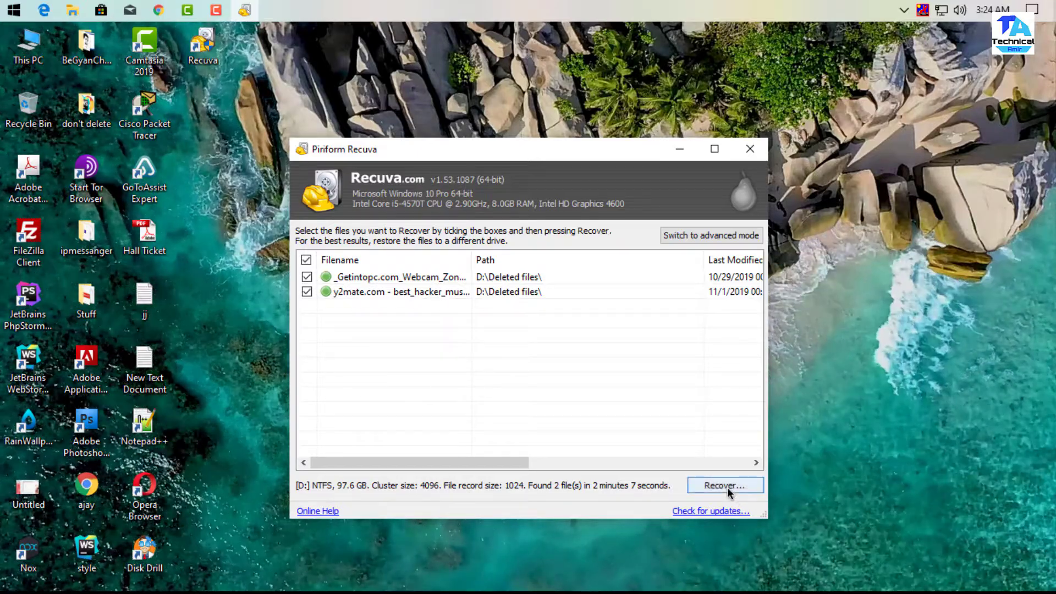
{"action": "left_click", "coordinate": [725, 486]}
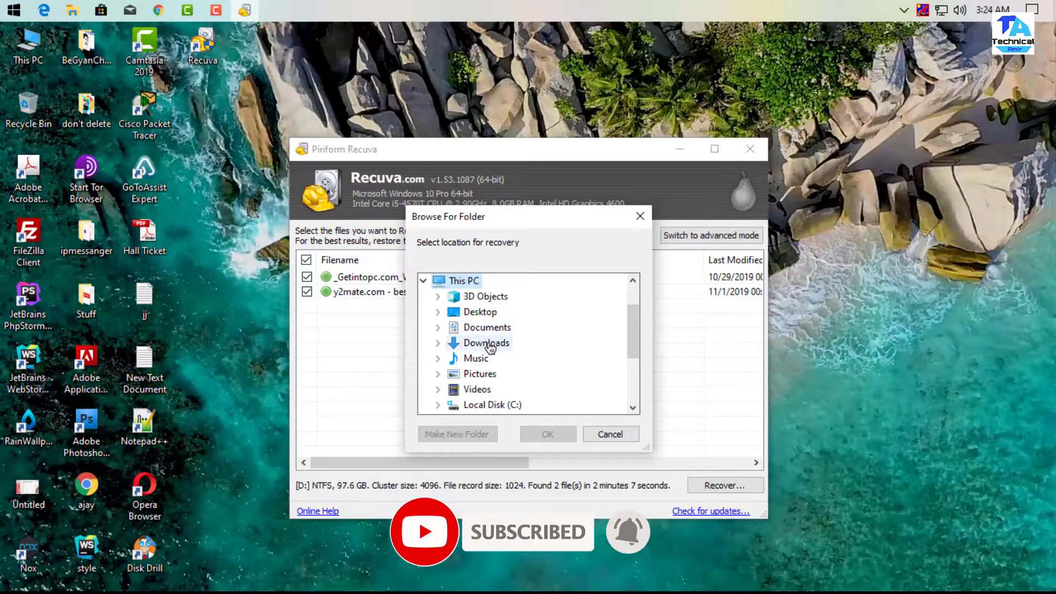
{"action": "double_click", "coordinate": [487, 327]}
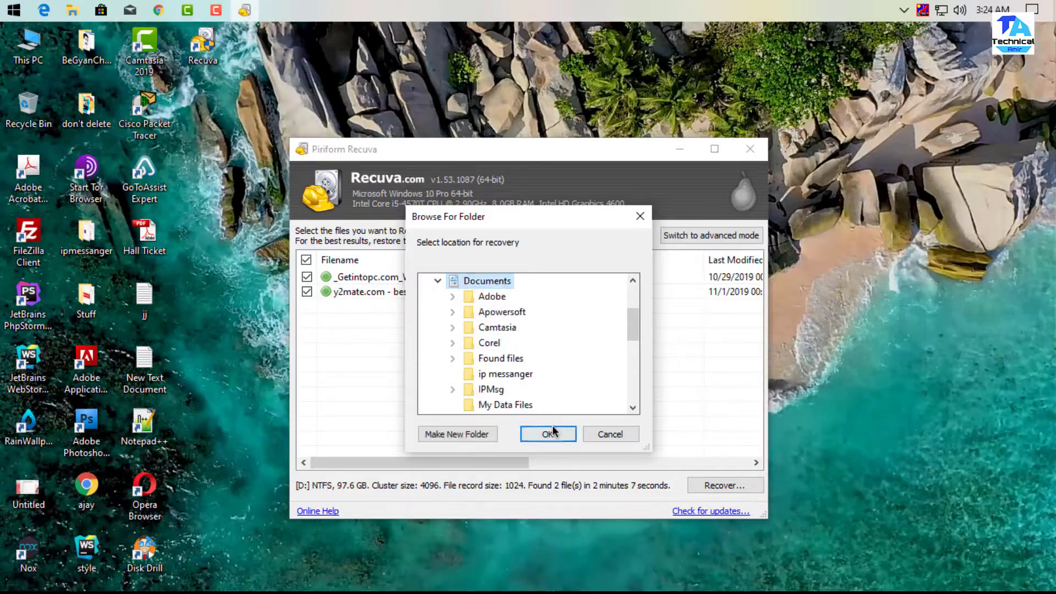
{"action": "left_click", "coordinate": [548, 435]}
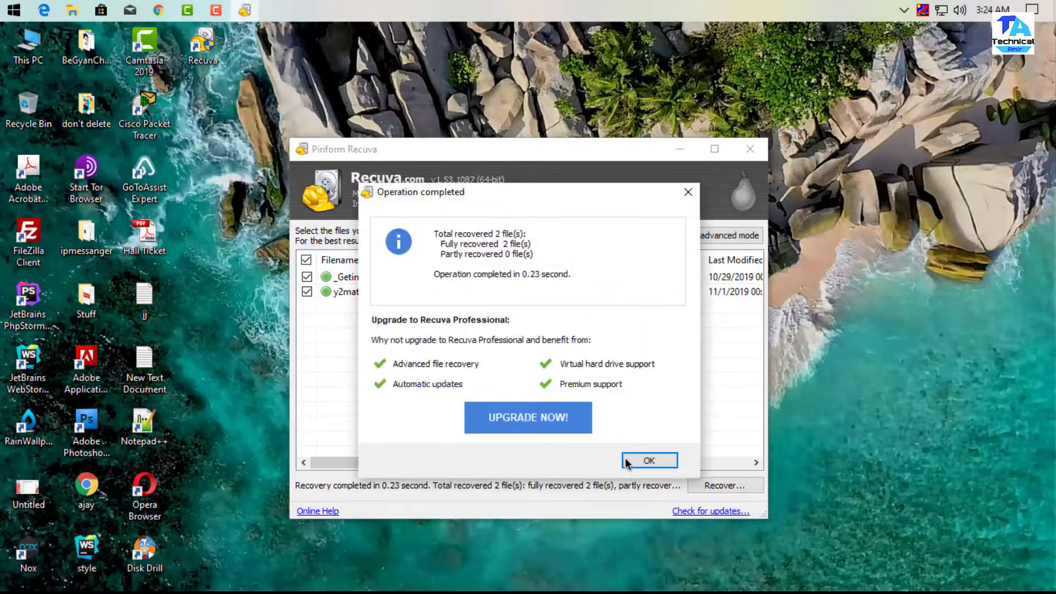
{"action": "left_click", "coordinate": [660, 466]}
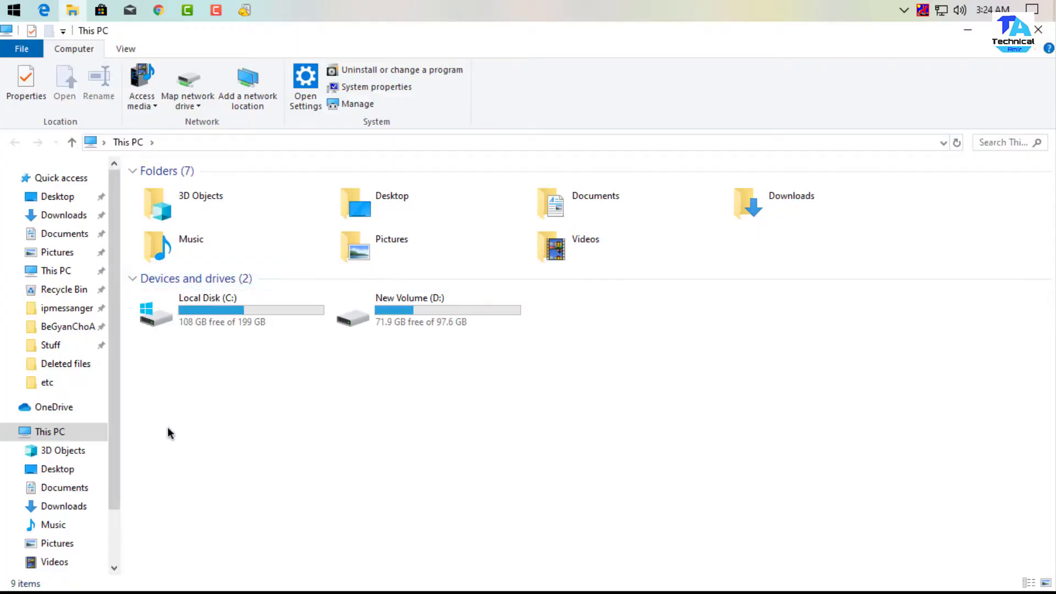
Open the Documents folder in File Explorer, check the two recovered MP3 files, and close the window.
{"action": "left_click", "coordinate": [81, 495]}
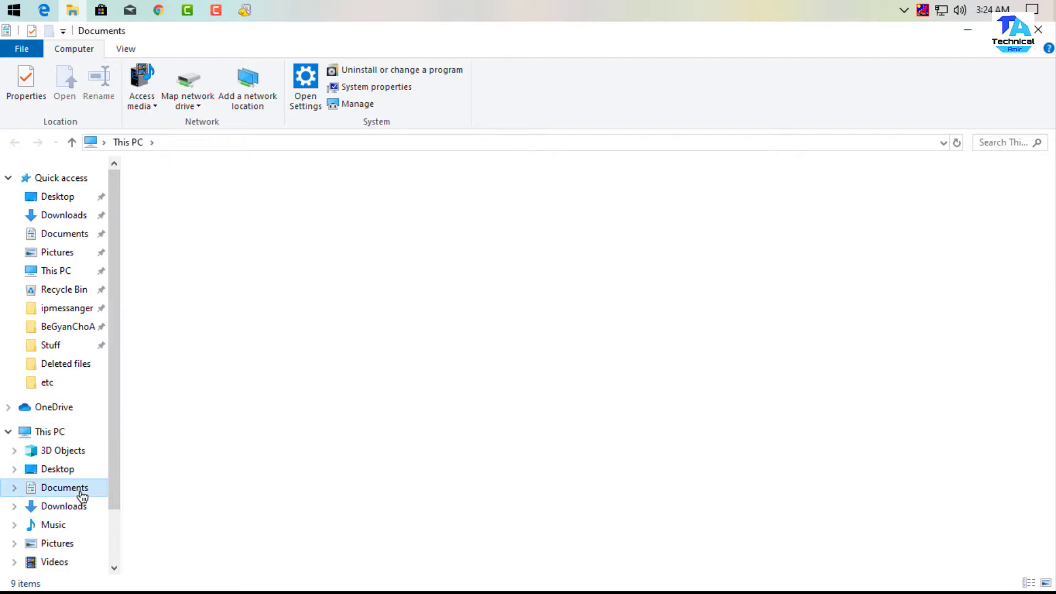
{"action": "left_click", "coordinate": [156, 437]}
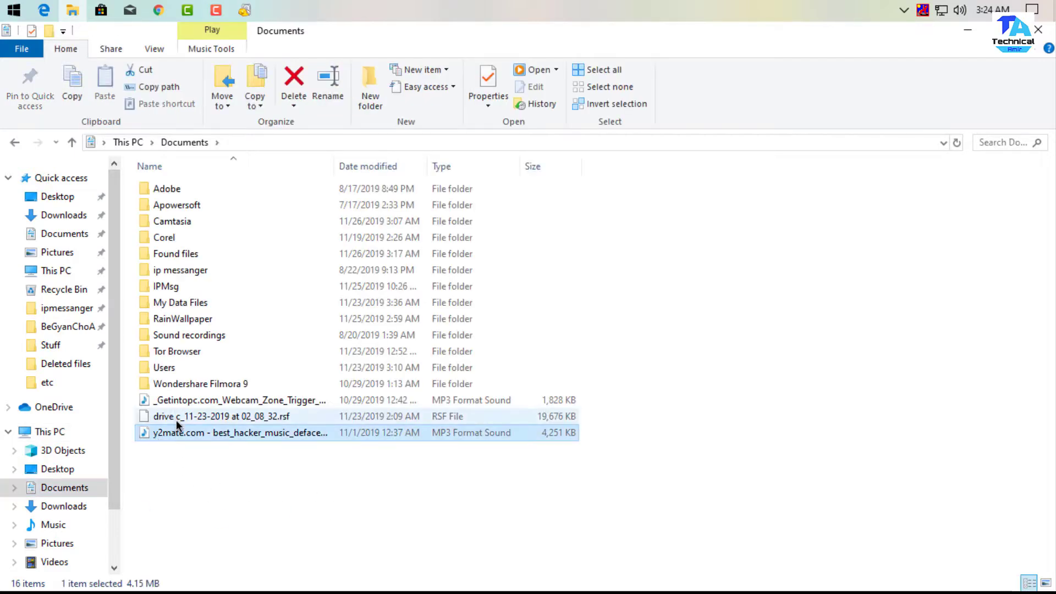
{"action": "left_click", "coordinate": [176, 405]}
{"action": "left_click", "coordinate": [1038, 38]}
{"action": "right_click", "coordinate": [851, 174]}
{"action": "left_click", "coordinate": [863, 222]}
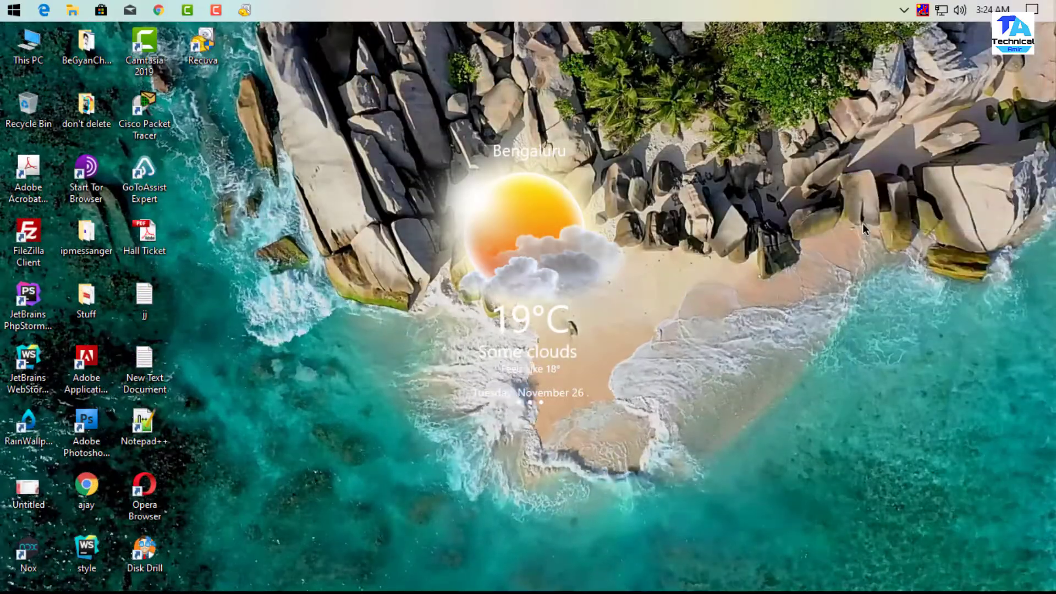
{"action": "right_click", "coordinate": [863, 226]}
{"action": "left_click", "coordinate": [877, 266]}
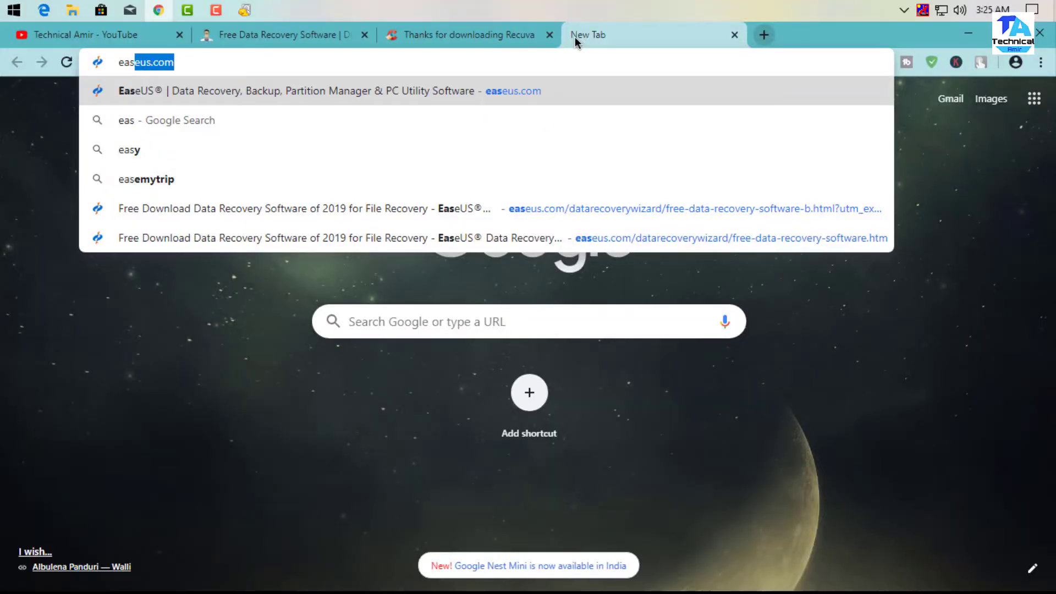
Open easeus.com in a new Chrome tab and download the Windows version of the EaseUS Data Recovery trial installer.
{"action": "key", "text": "Return"}
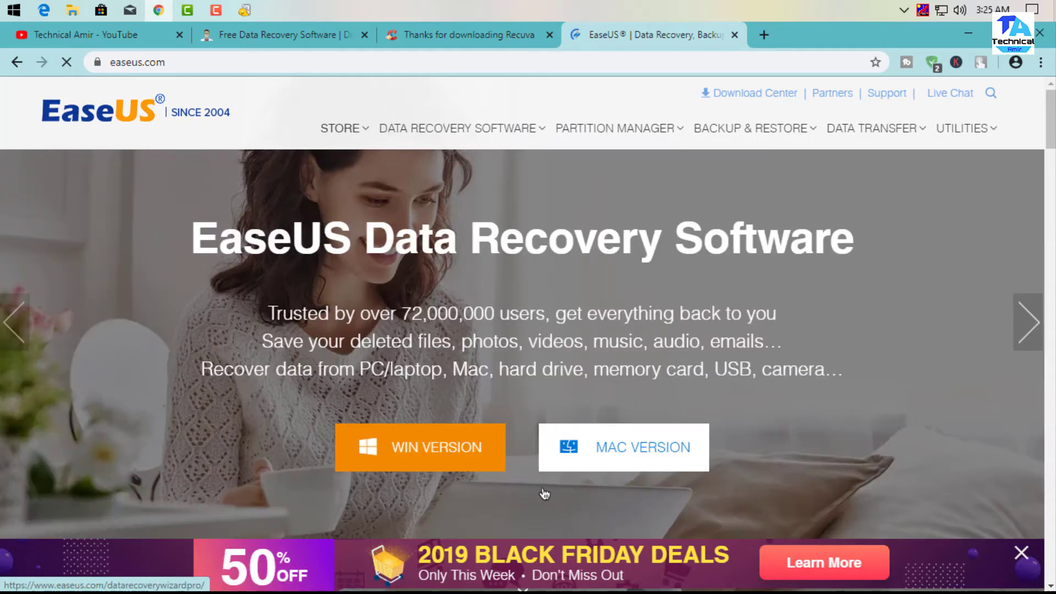
{"action": "mouse_move", "coordinate": [491, 469]}
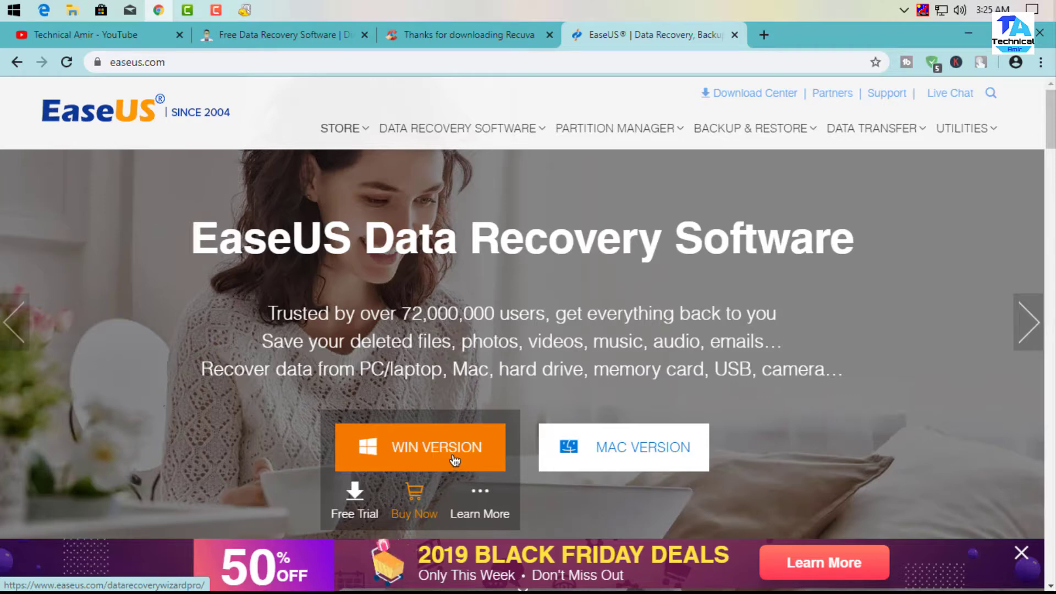
{"action": "left_click", "coordinate": [452, 462]}
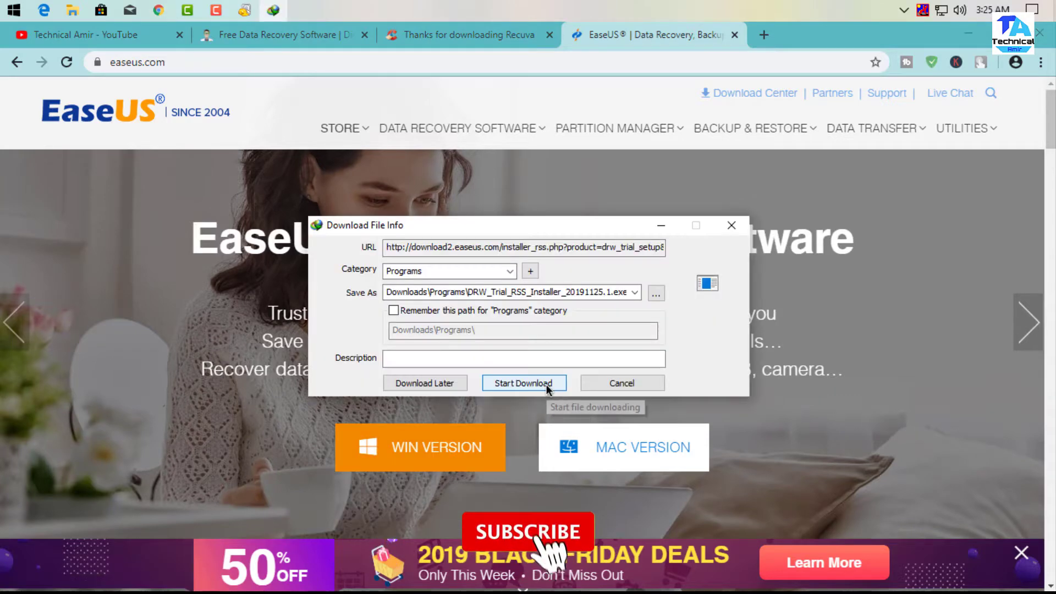
{"action": "left_click", "coordinate": [546, 385]}
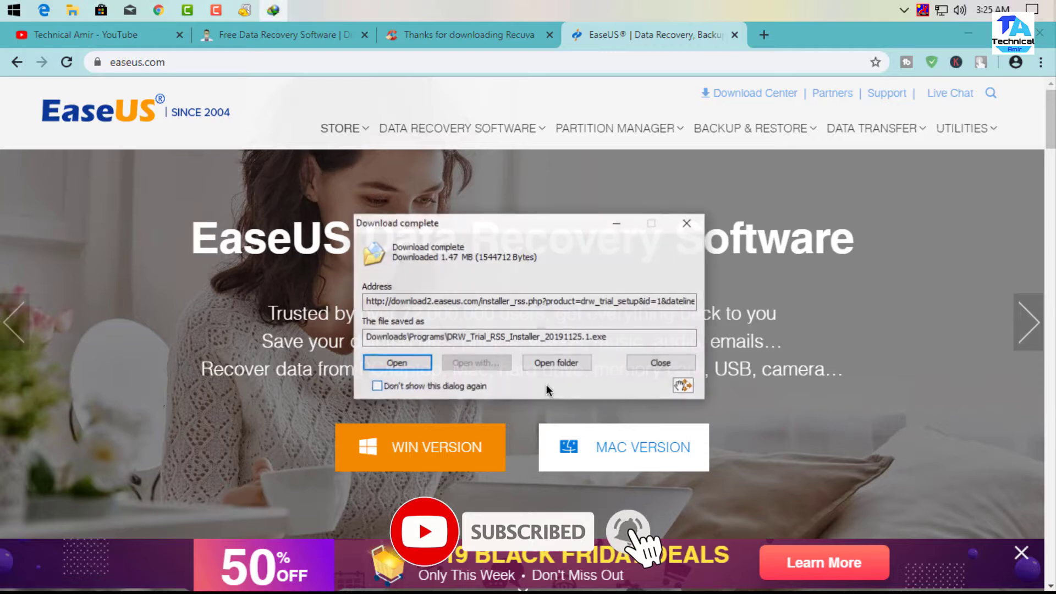
{"action": "left_click", "coordinate": [662, 363]}
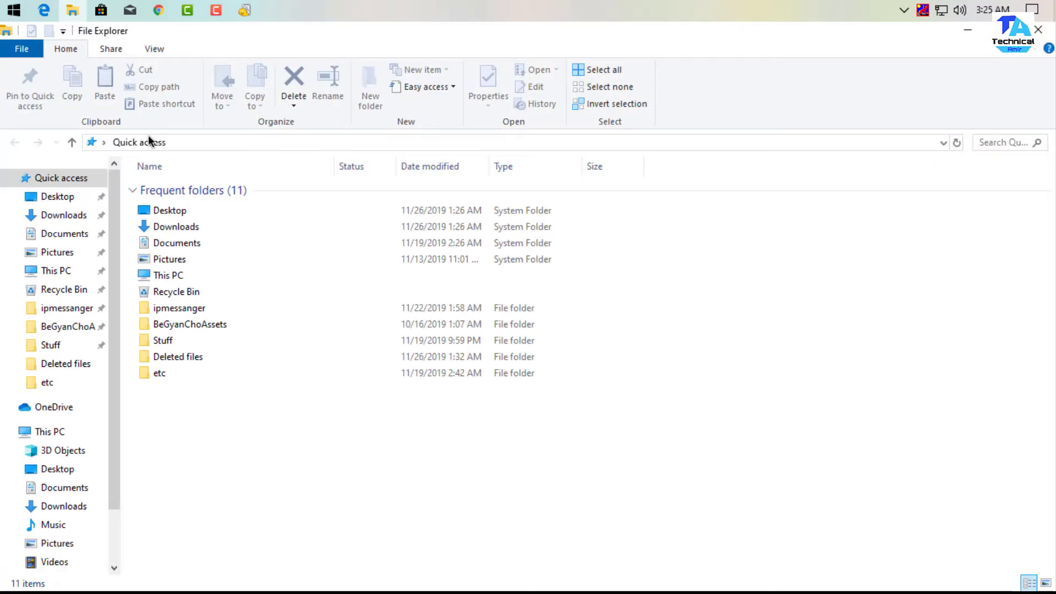
Run DRW_Trial_RSS_Installer_20191125.1 from the Programs folder in Downloads, install EaseUS Data Recovery Wizard, and start it.
{"action": "double_click", "coordinate": [168, 226]}
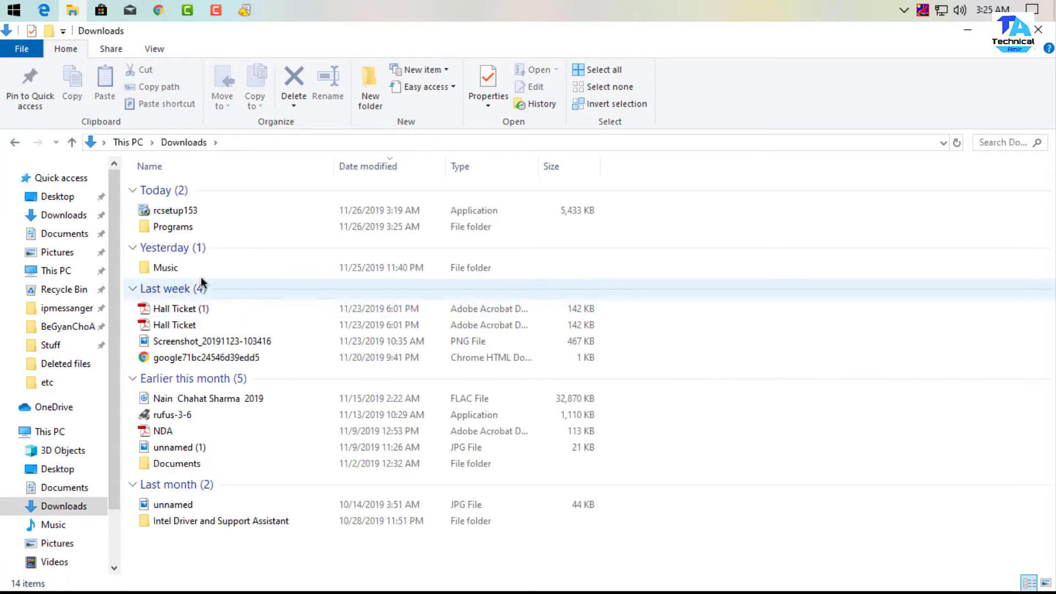
{"action": "double_click", "coordinate": [183, 231]}
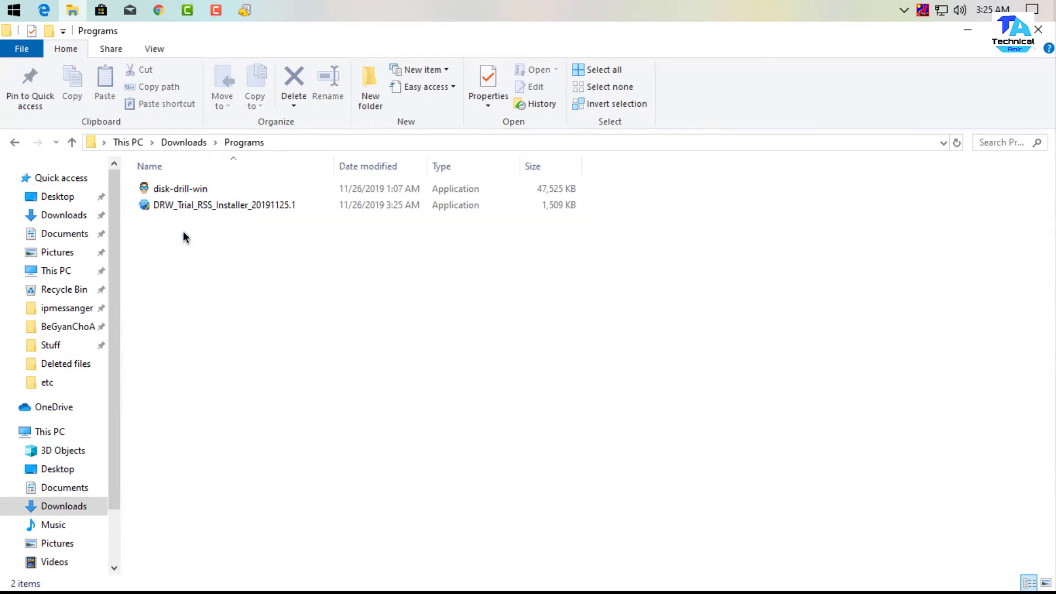
{"action": "left_click", "coordinate": [171, 205]}
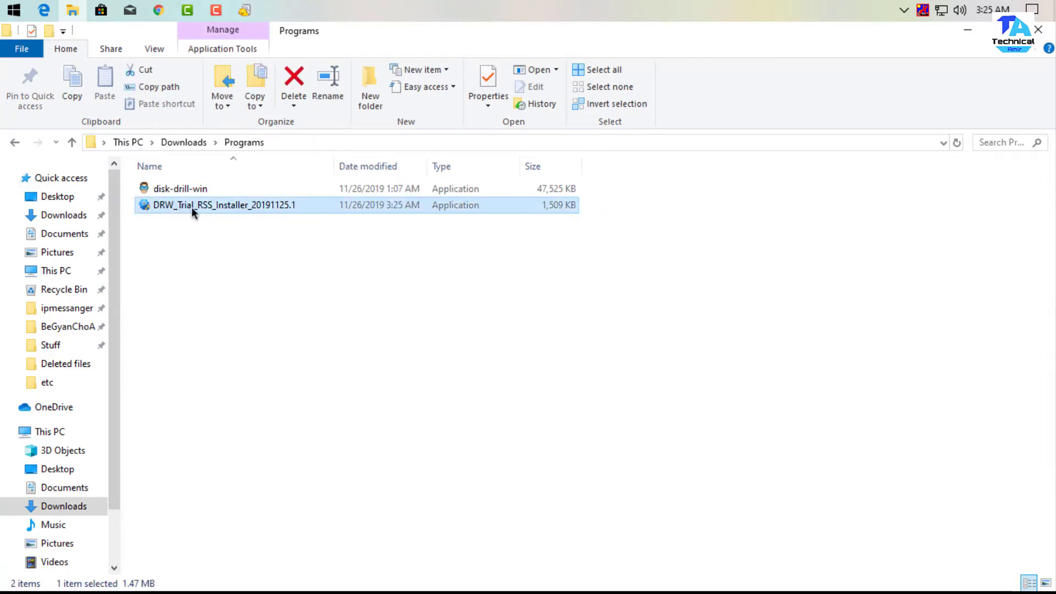
{"action": "double_click", "coordinate": [193, 206]}
{"action": "left_click", "coordinate": [536, 396]}
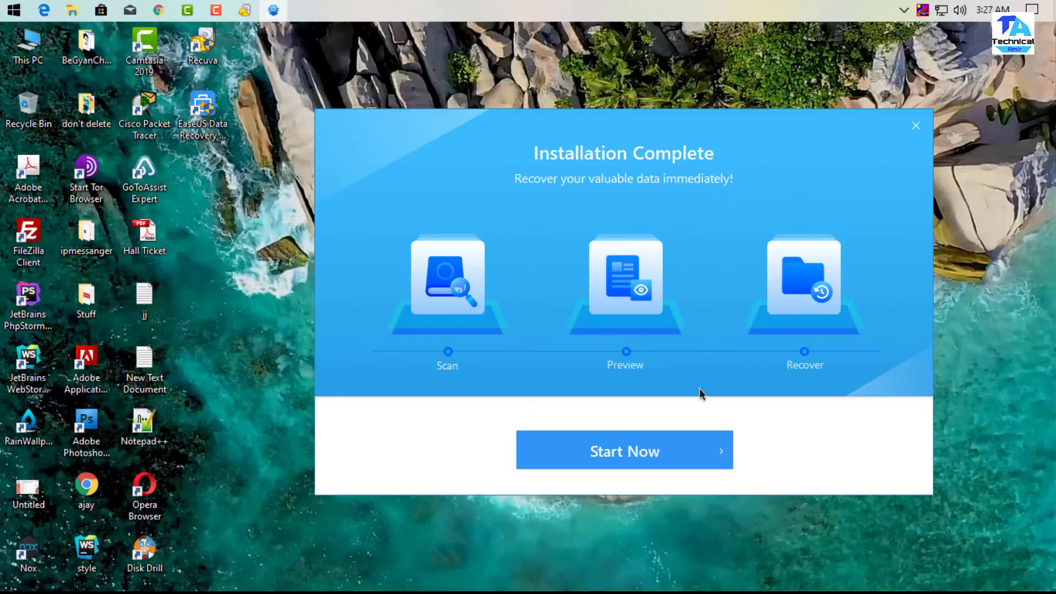
{"action": "left_click", "coordinate": [648, 464]}
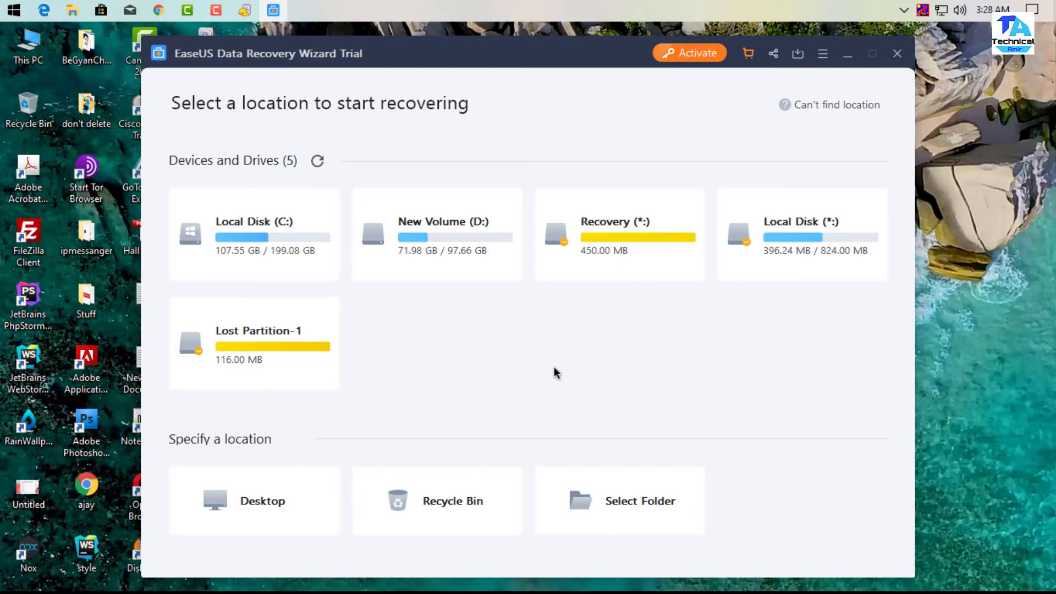
Choose the Deleted files folder on New Volume (D:) as the recovery location and start scanning it.
{"action": "mouse_move", "coordinate": [611, 488]}
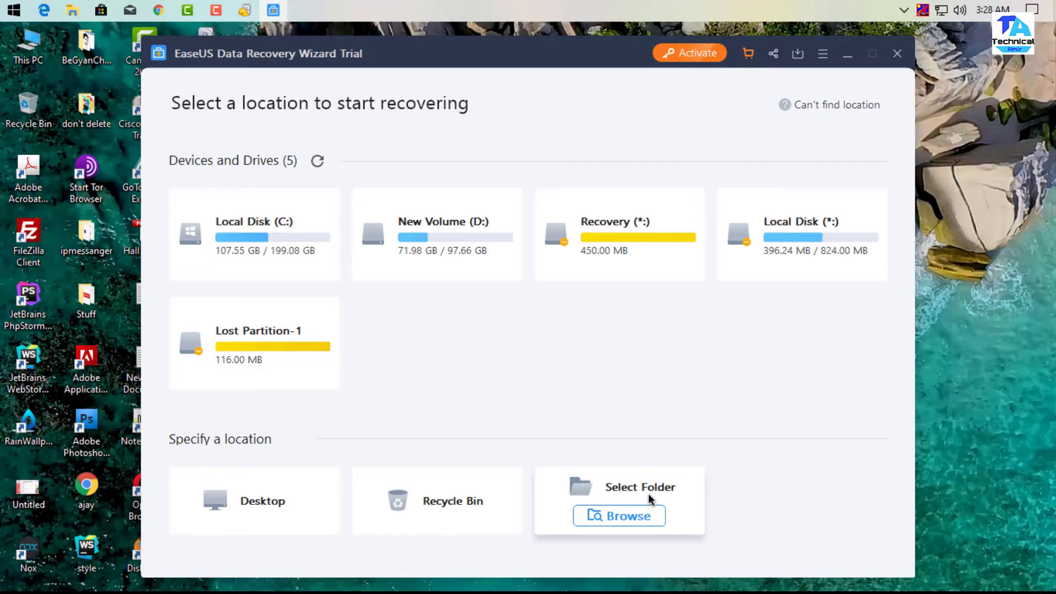
{"action": "left_click", "coordinate": [622, 512]}
{"action": "scroll", "coordinate": [513, 330], "scroll_direction": "down", "scroll_amount": 1}
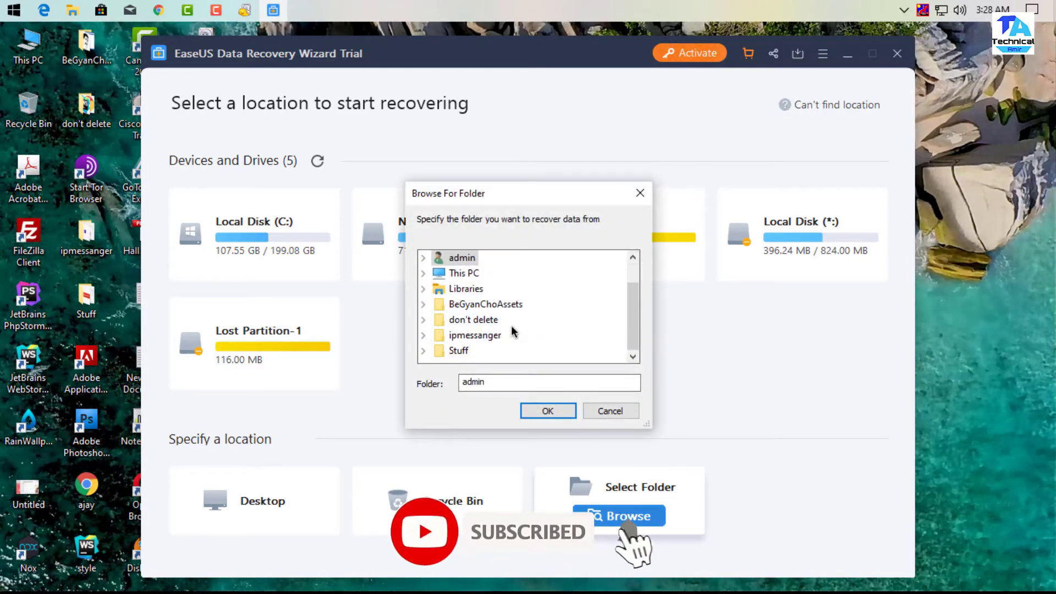
{"action": "scroll", "coordinate": [513, 330], "scroll_direction": "up", "scroll_amount": 1}
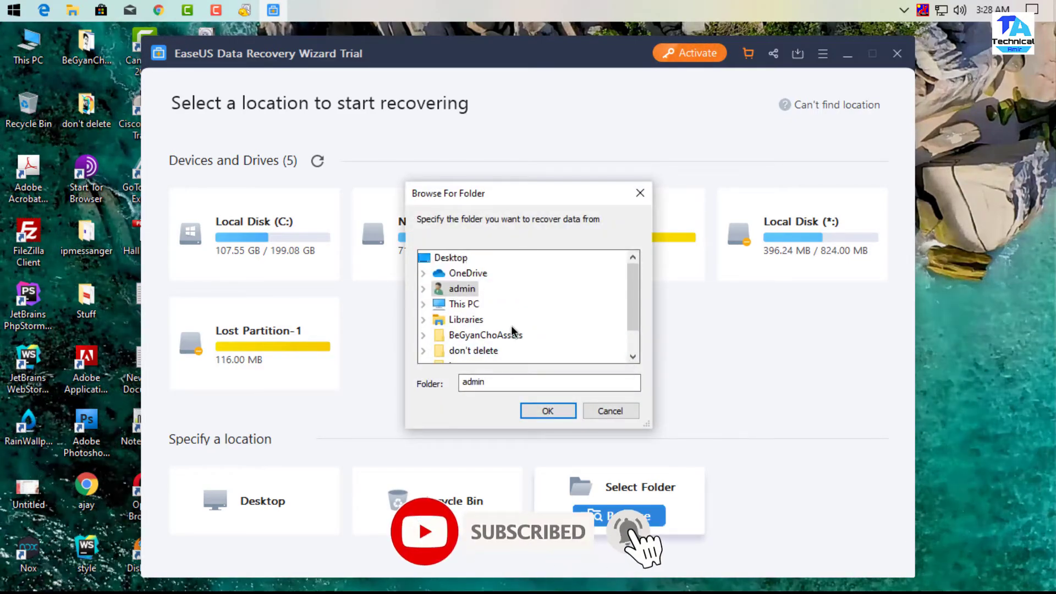
{"action": "left_click", "coordinate": [423, 305]}
{"action": "scroll", "coordinate": [500, 319], "scroll_direction": "down", "scroll_amount": 2}
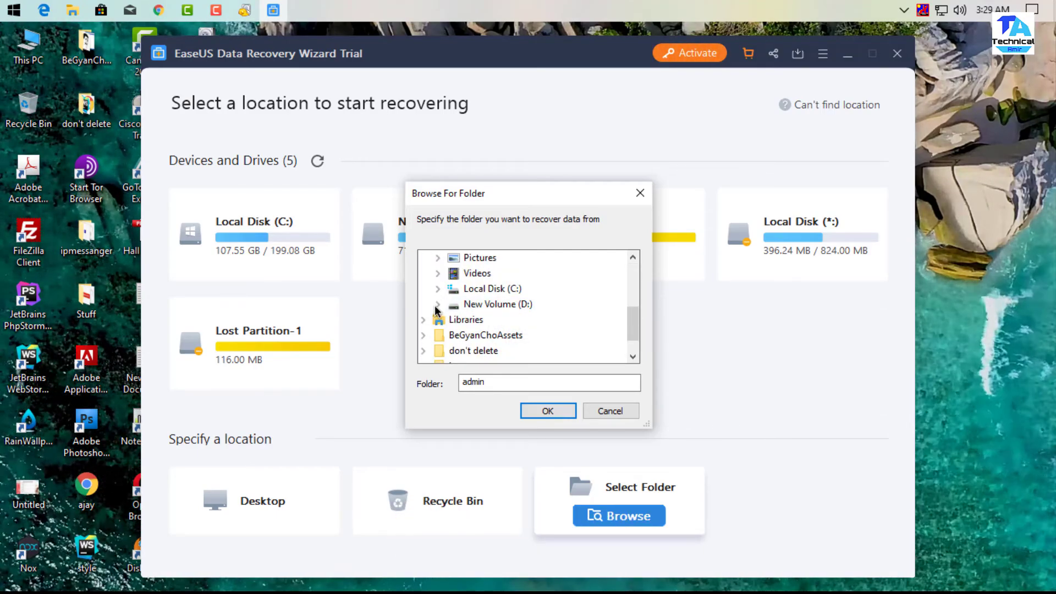
{"action": "left_click", "coordinate": [437, 306]}
{"action": "left_click", "coordinate": [502, 290]}
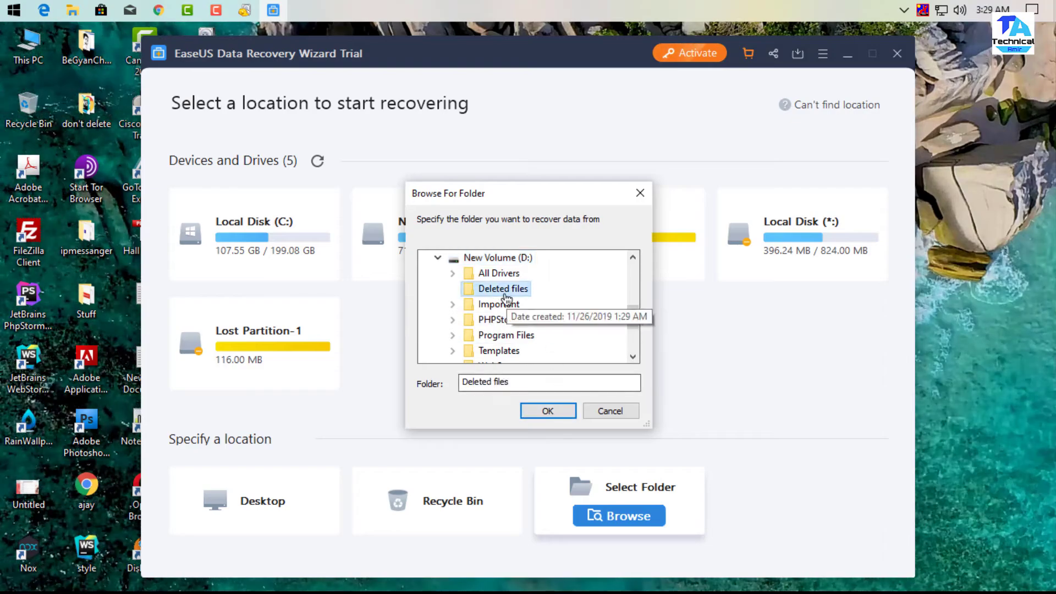
{"action": "left_click", "coordinate": [547, 411]}
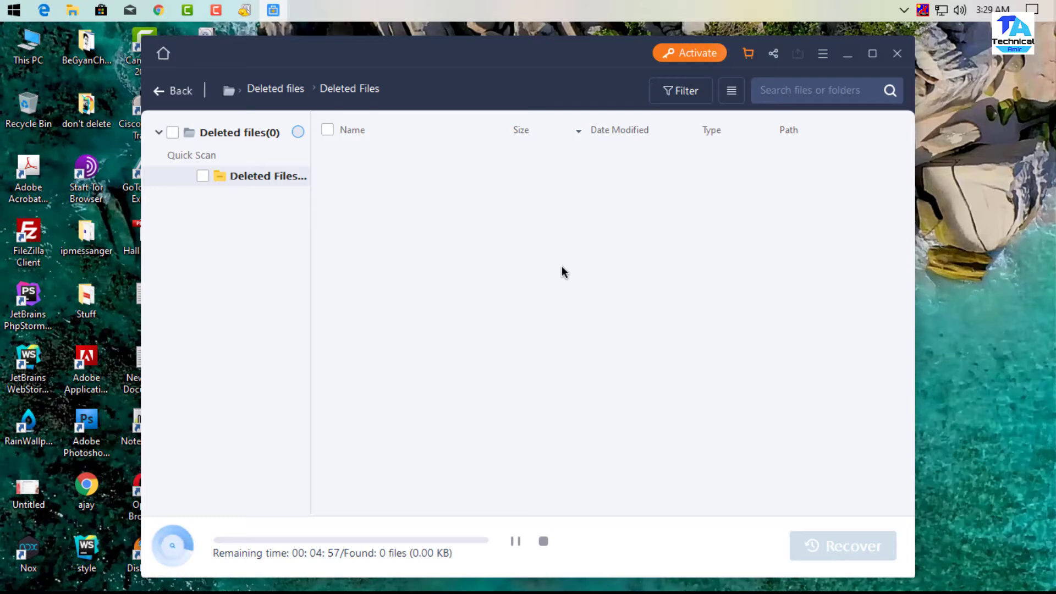
Maximize the window, select the HTML file, rufus-3-6.exe, Hall Ticket.pdf, Outro.mp4, both MP3s, Details All Agent.xlsx and IMG_20180308_110959.jpg, and start their recovery.
{"action": "left_click", "coordinate": [873, 54]}
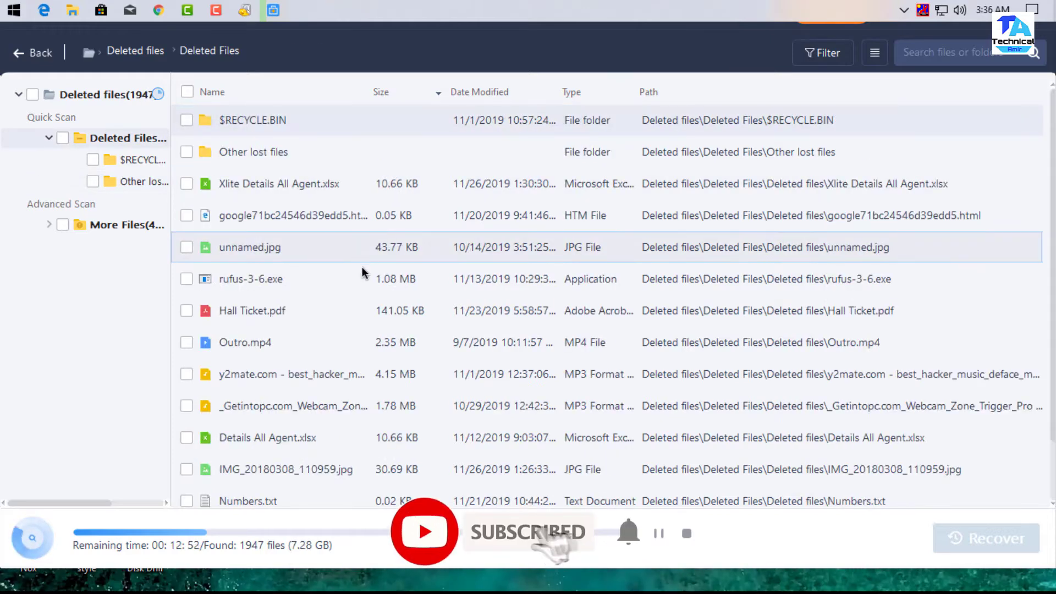
{"action": "left_click", "coordinate": [187, 216]}
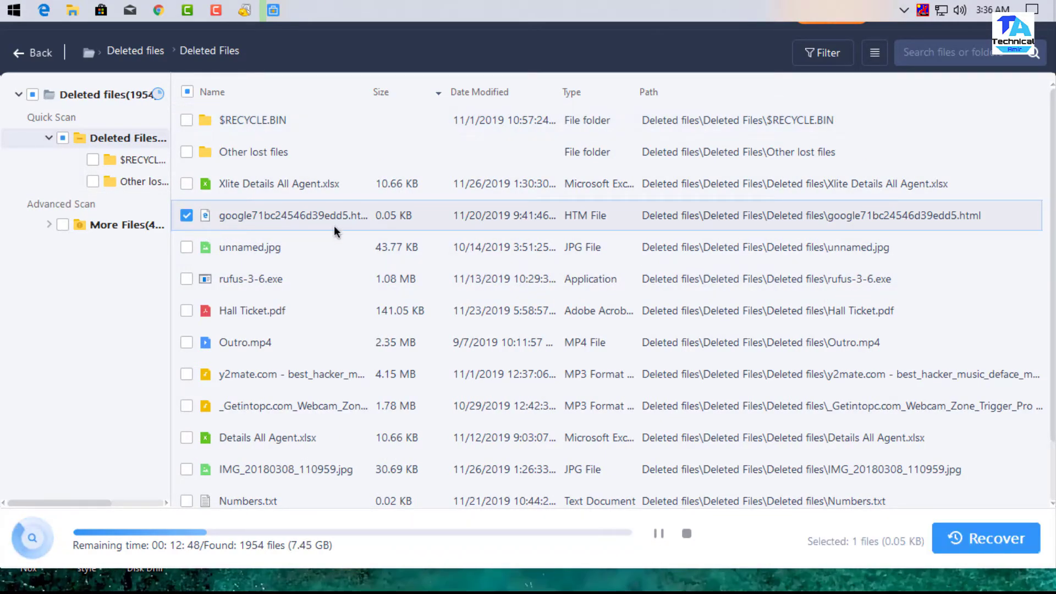
{"action": "left_click", "coordinate": [186, 279]}
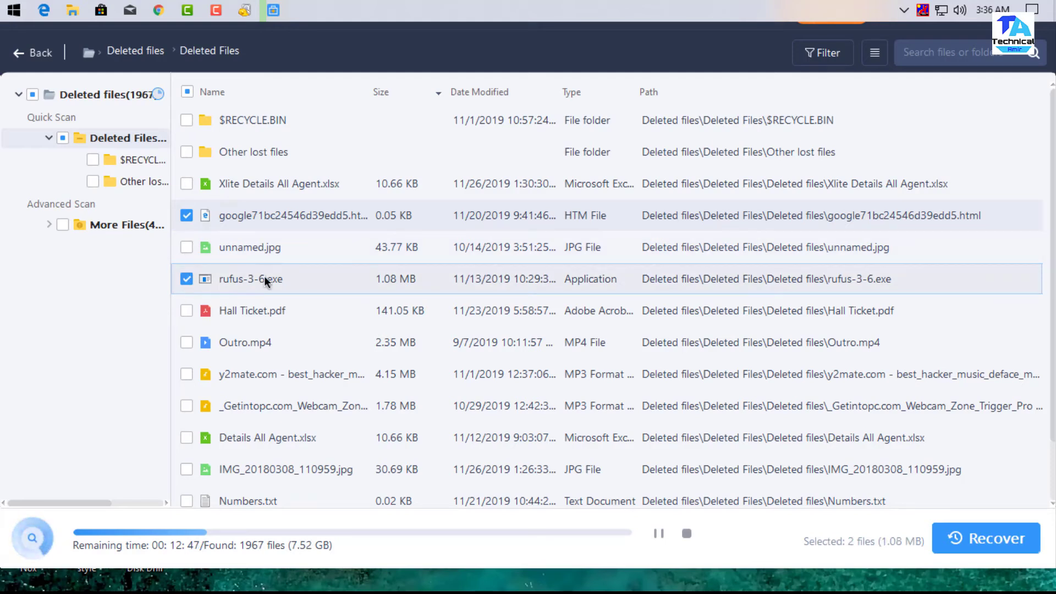
{"action": "left_click", "coordinate": [187, 311]}
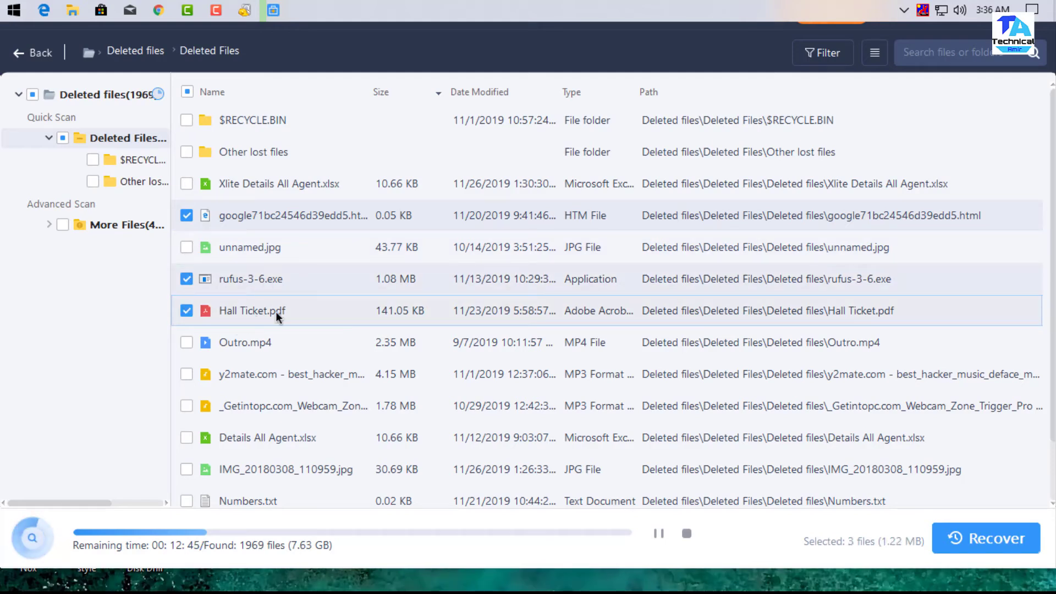
{"action": "left_click", "coordinate": [187, 342]}
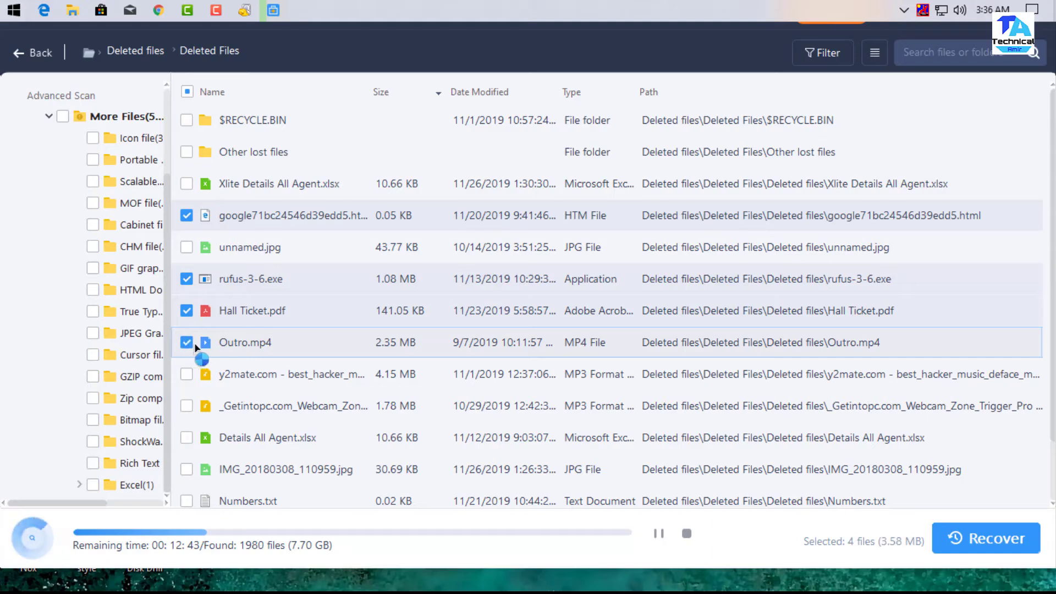
{"action": "left_click", "coordinate": [188, 376]}
{"action": "left_click", "coordinate": [187, 406]}
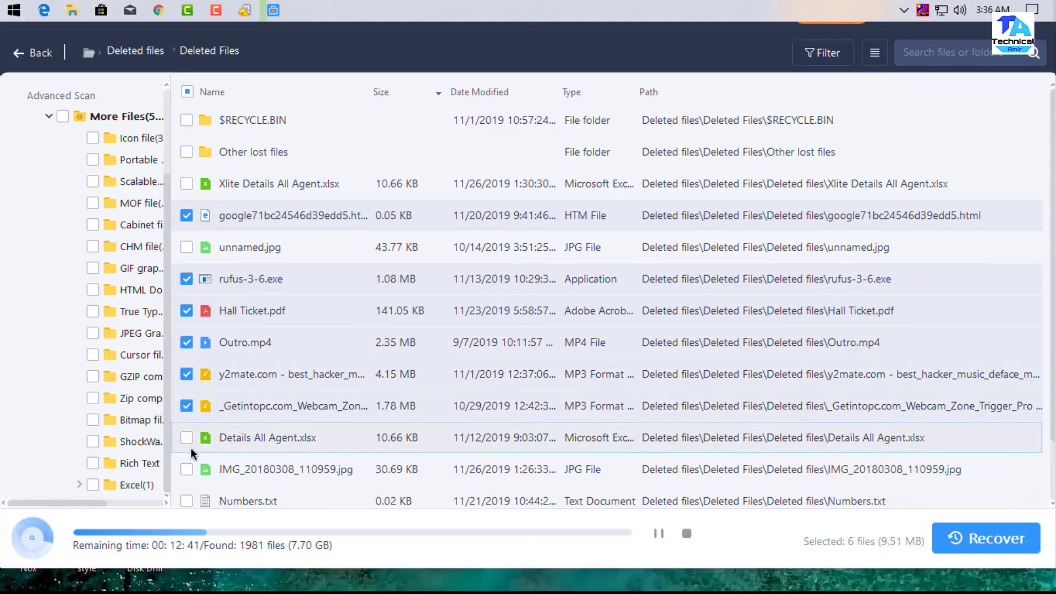
{"action": "left_click", "coordinate": [187, 438]}
{"action": "scroll", "coordinate": [210, 420], "scroll_direction": "down", "scroll_amount": 2}
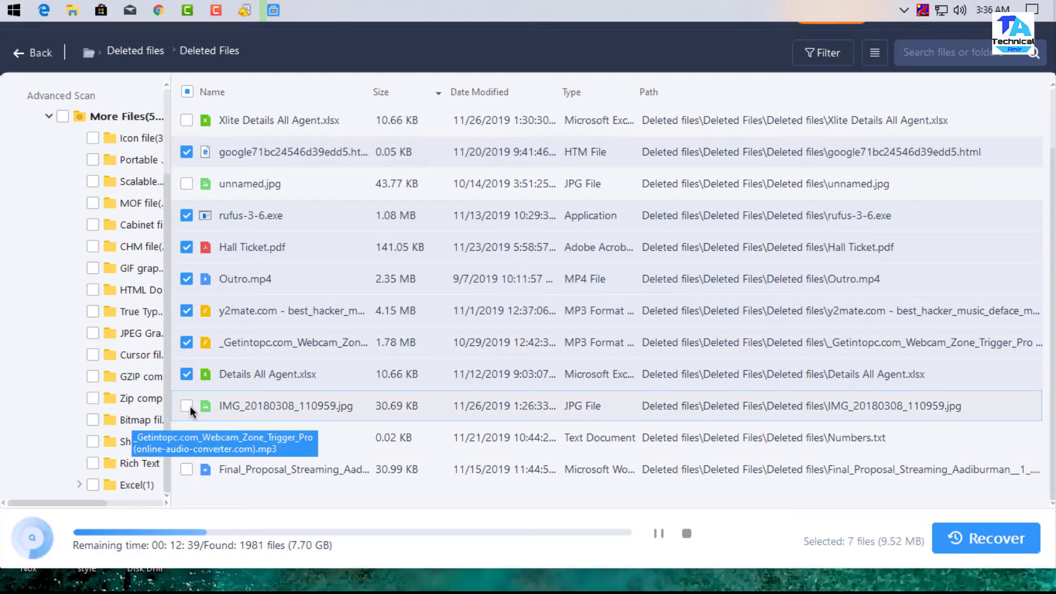
{"action": "left_click", "coordinate": [187, 406]}
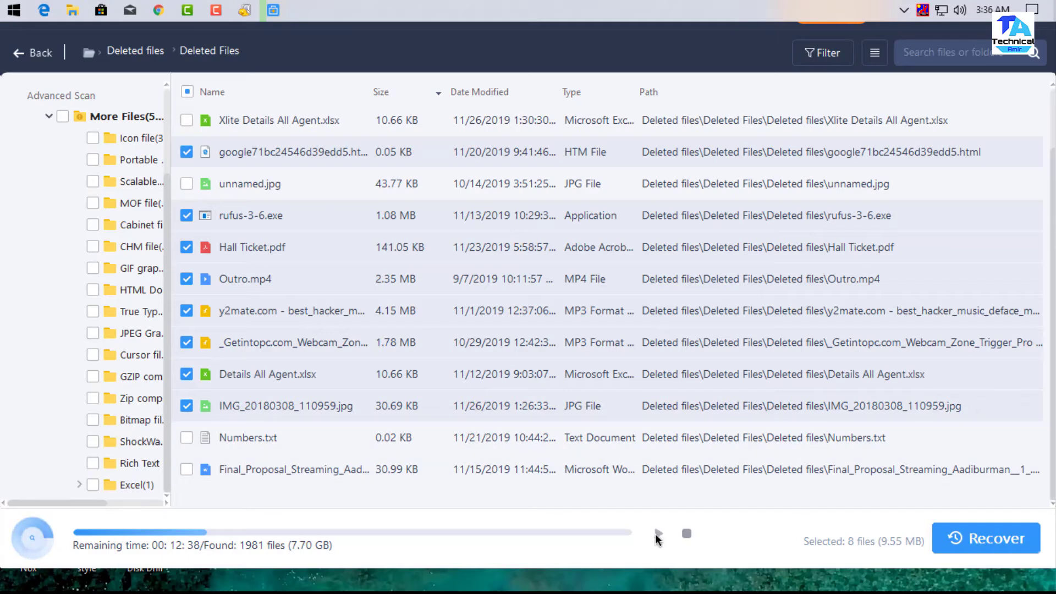
{"action": "left_click", "coordinate": [985, 540]}
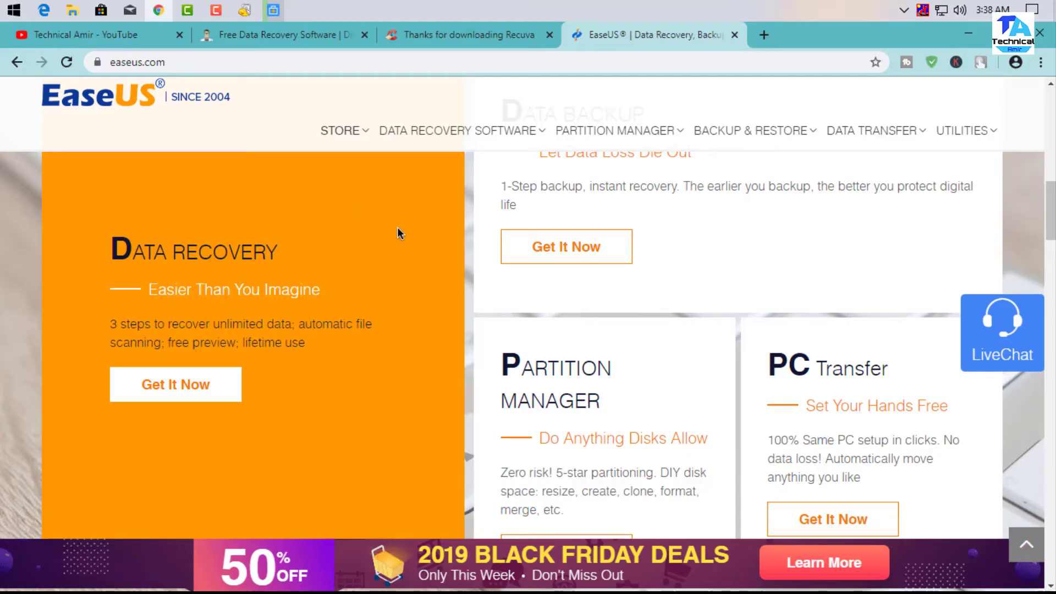
Switch to the Technical Amir YouTube channel page in Chrome.
{"action": "left_click", "coordinate": [99, 34]}
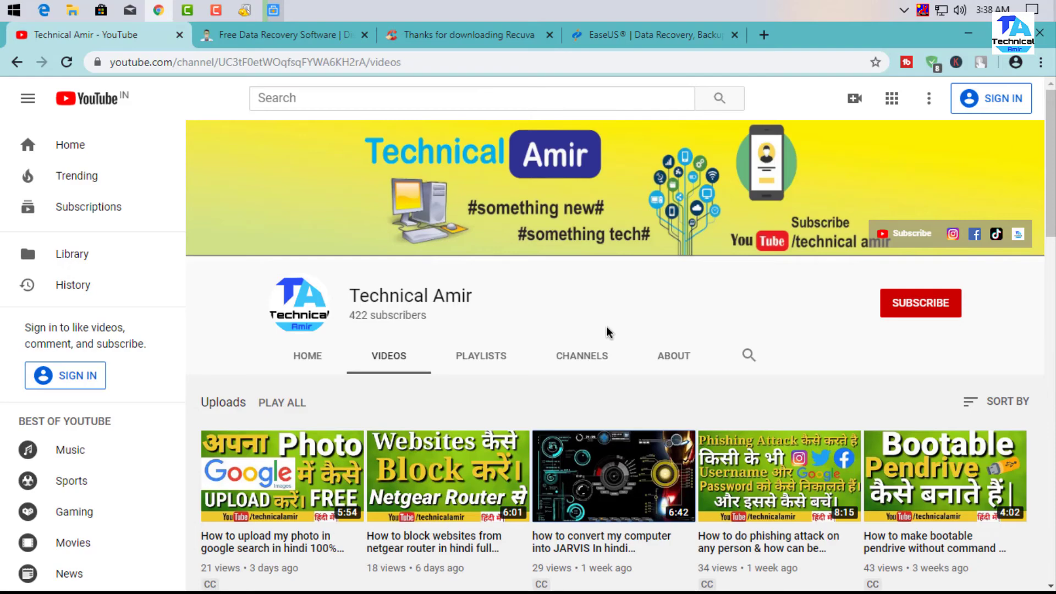